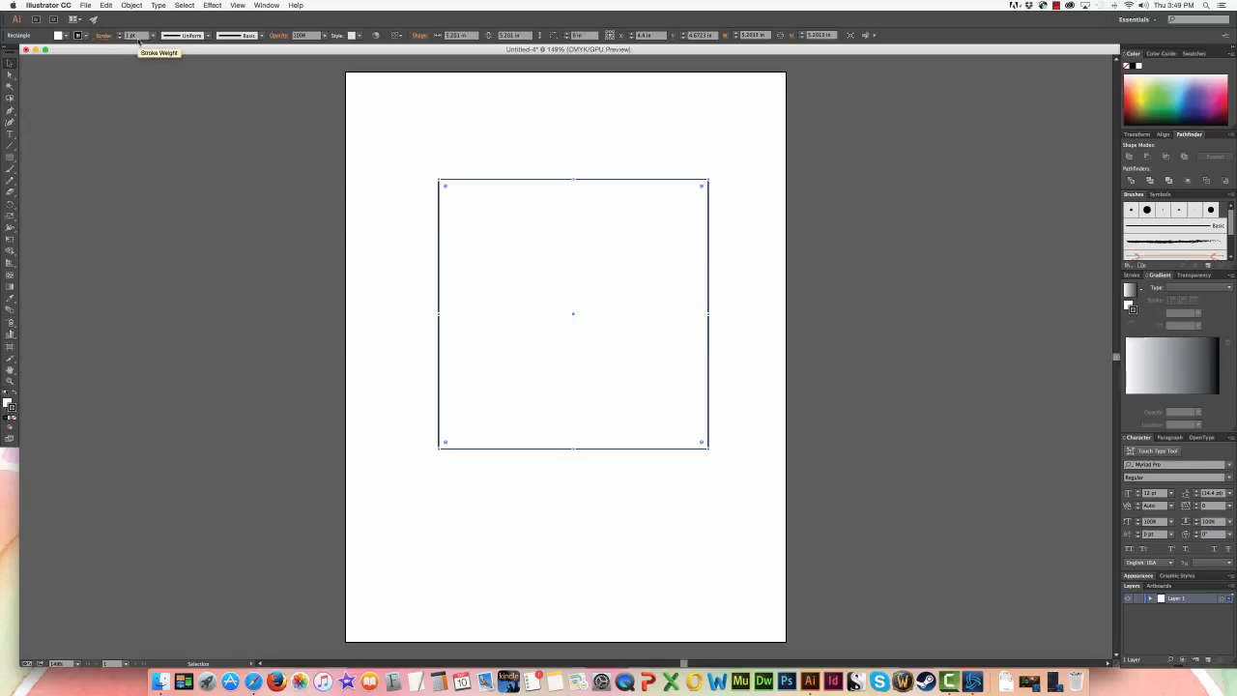
- Set the selected square's stroke weight to 20 pt
{"action": "left_click", "coordinate": [153, 35]}
{"action": "left_click", "coordinate": [166, 227]}
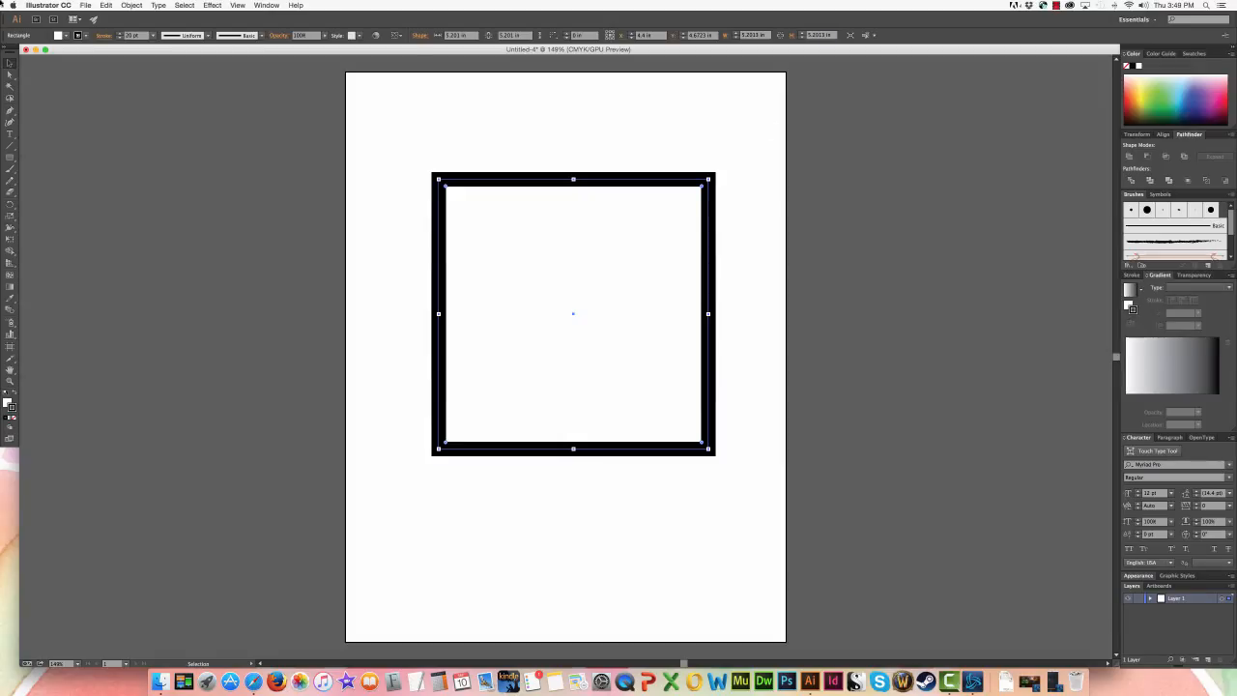
- Bring the detailed stroke settings into view in place of the gradient settings
{"action": "left_click", "coordinate": [266, 5]}
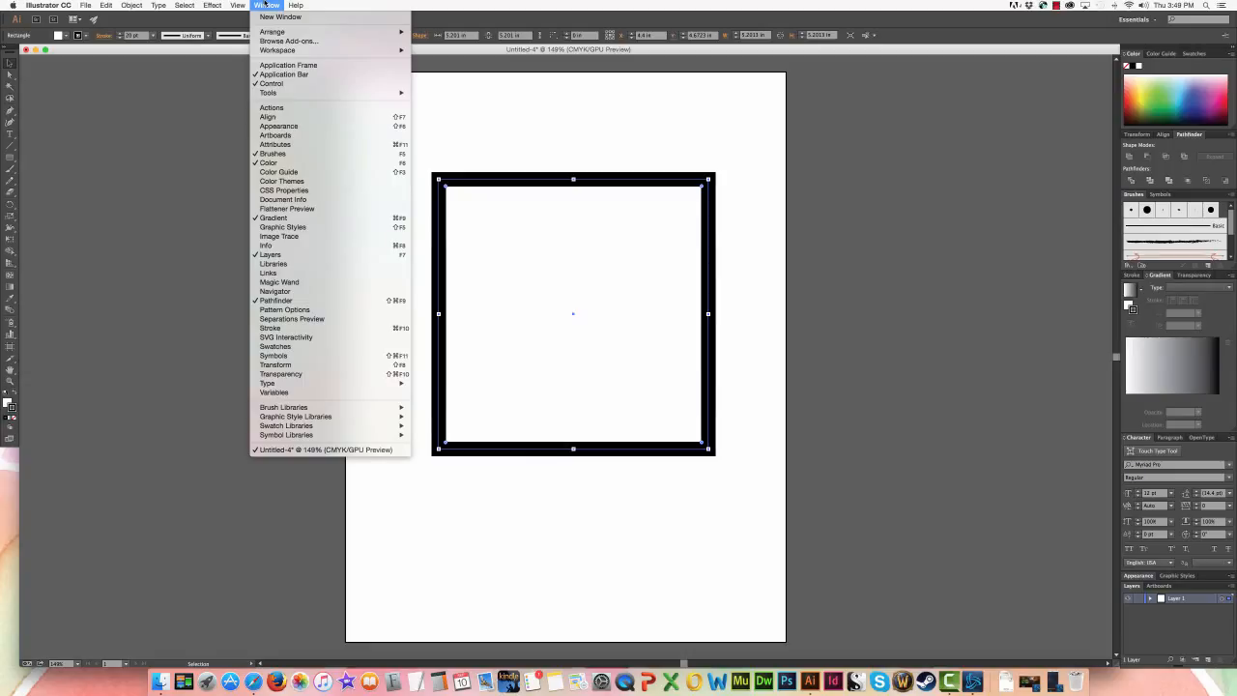
{"action": "left_click", "coordinate": [266, 3]}
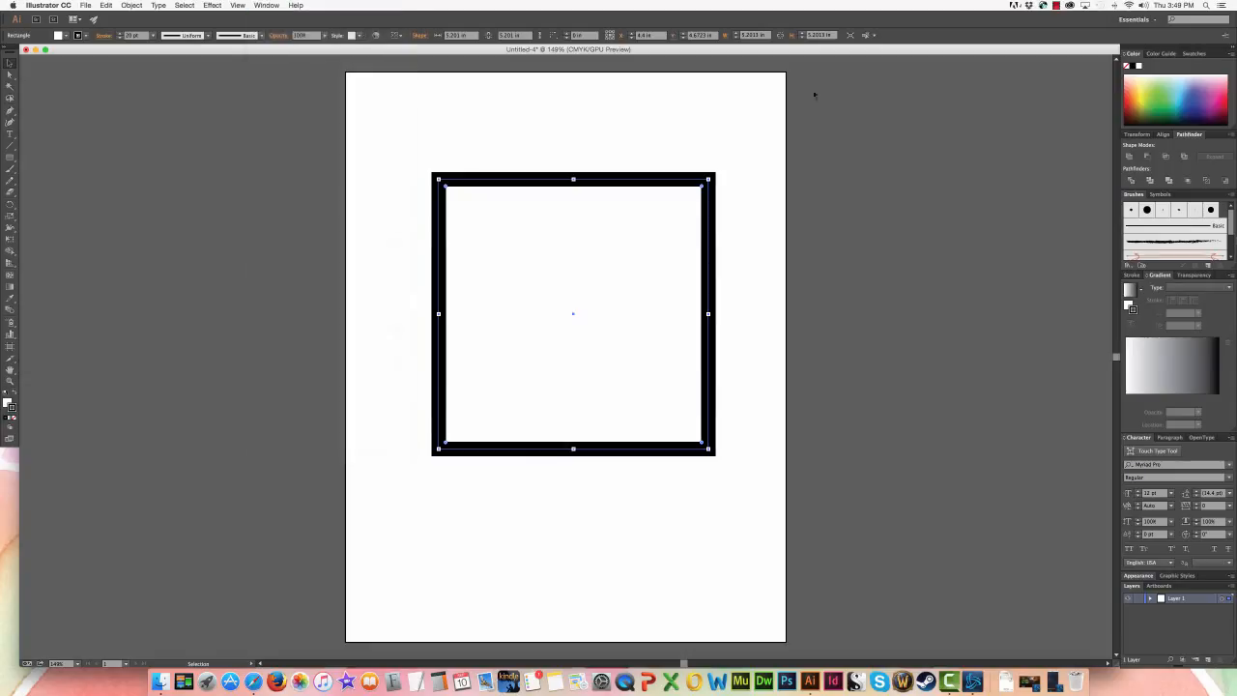
{"action": "left_click", "coordinate": [1132, 275]}
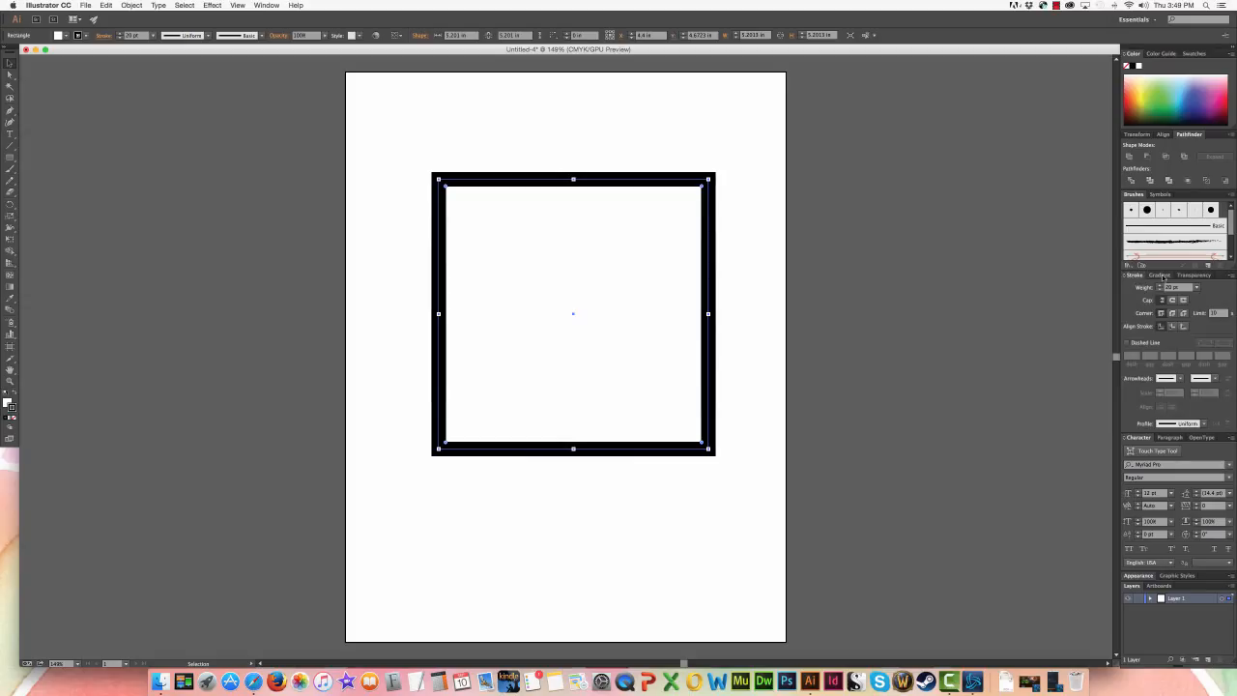
{"action": "left_click", "coordinate": [1160, 276]}
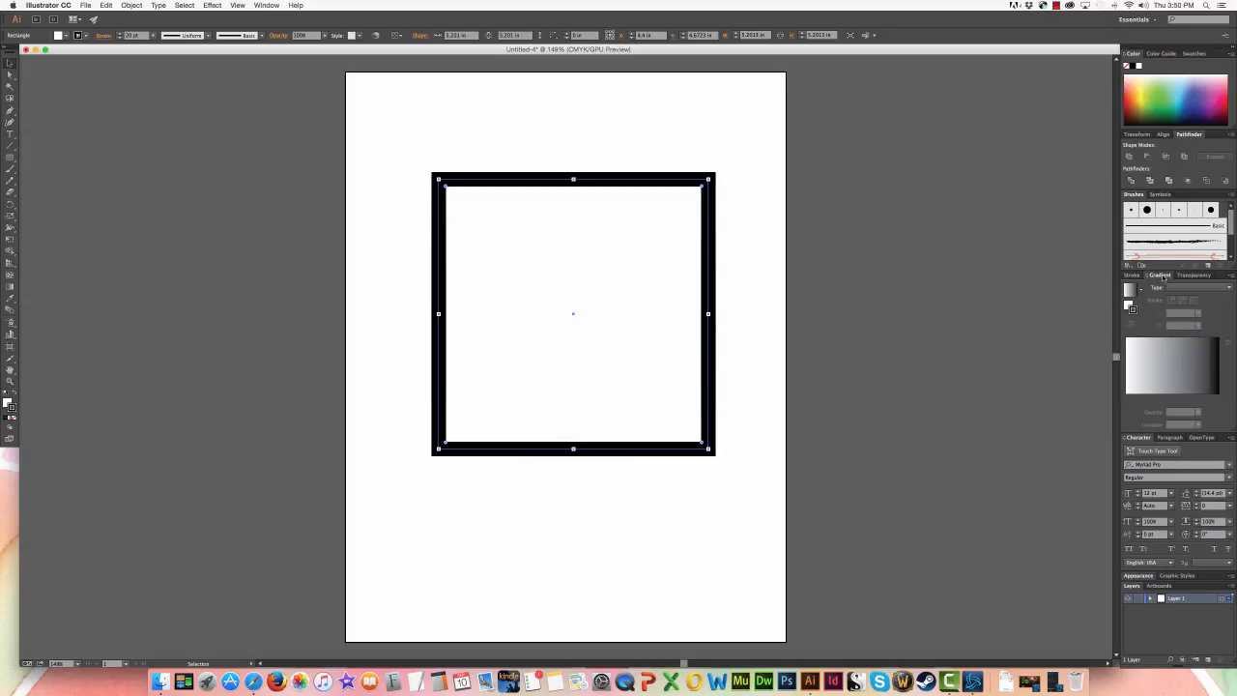
{"action": "left_click", "coordinate": [266, 6]}
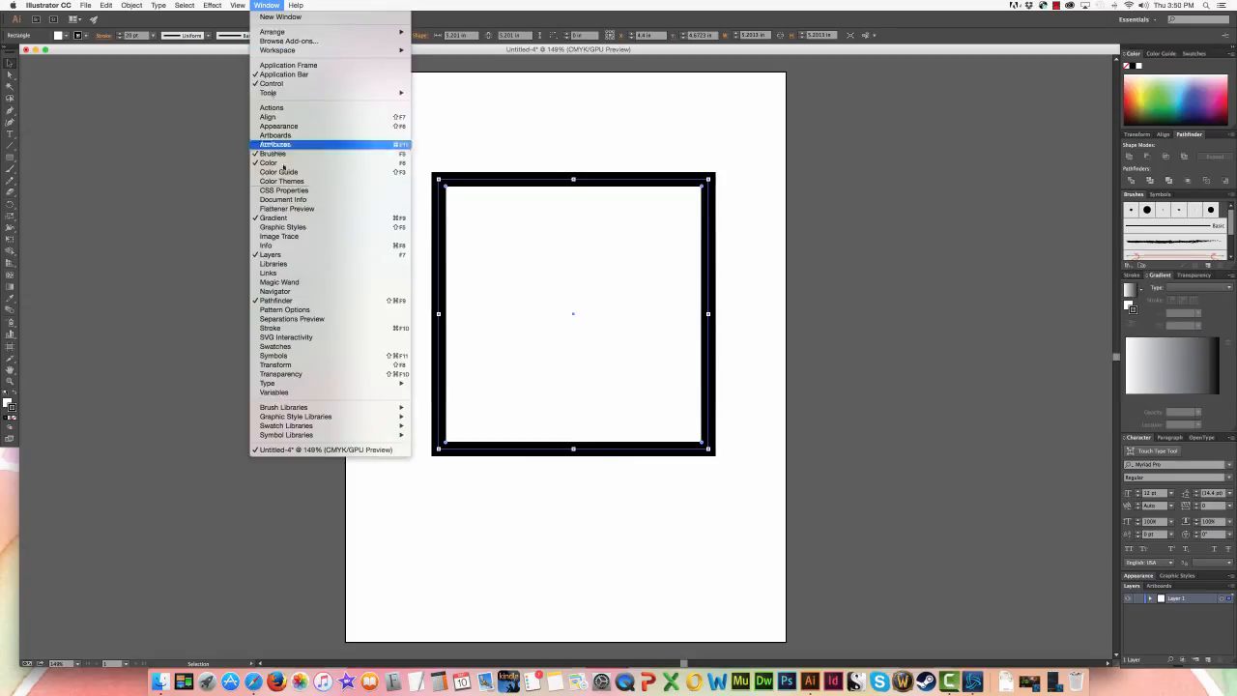
{"action": "left_click", "coordinate": [303, 329]}
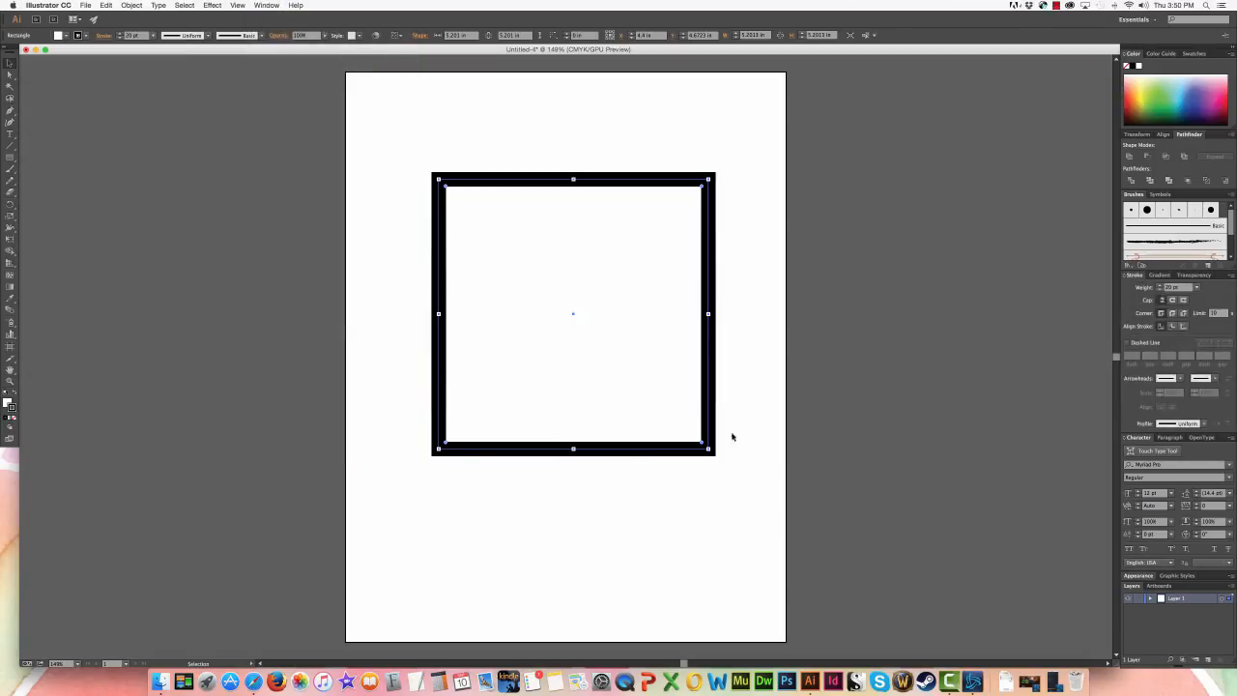
- Hide the additional stroke options and show them again
{"action": "left_click", "coordinate": [1231, 276]}
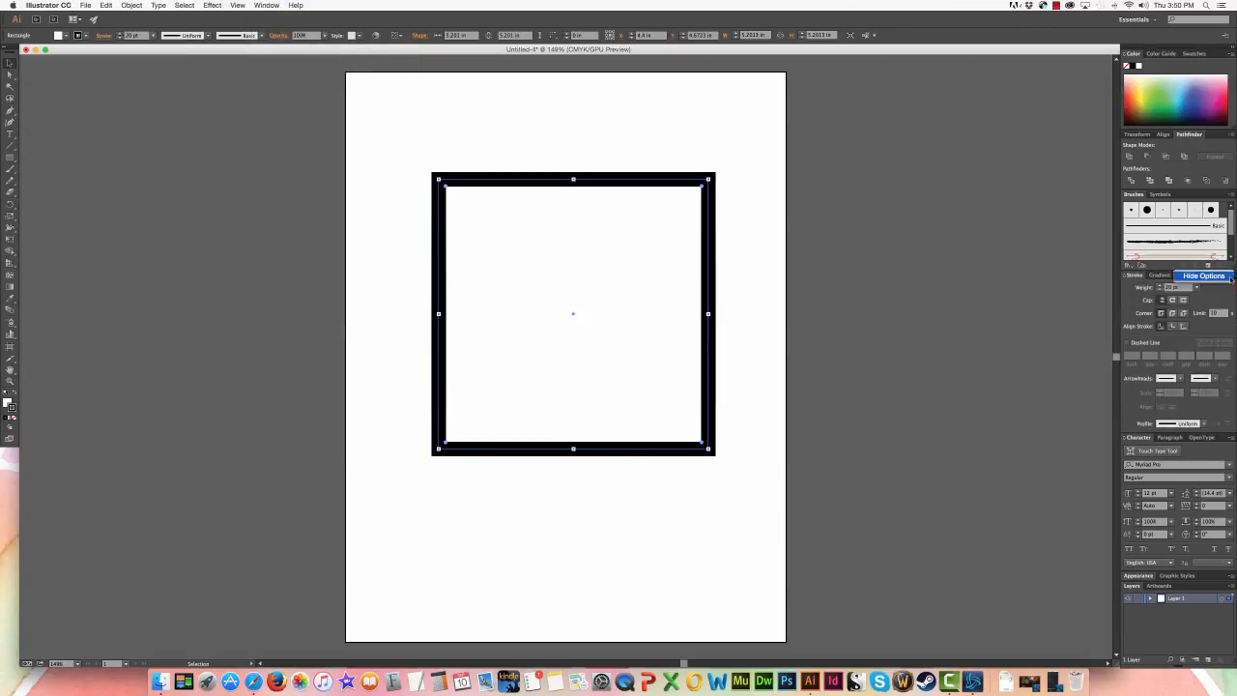
{"action": "left_click", "coordinate": [1231, 280]}
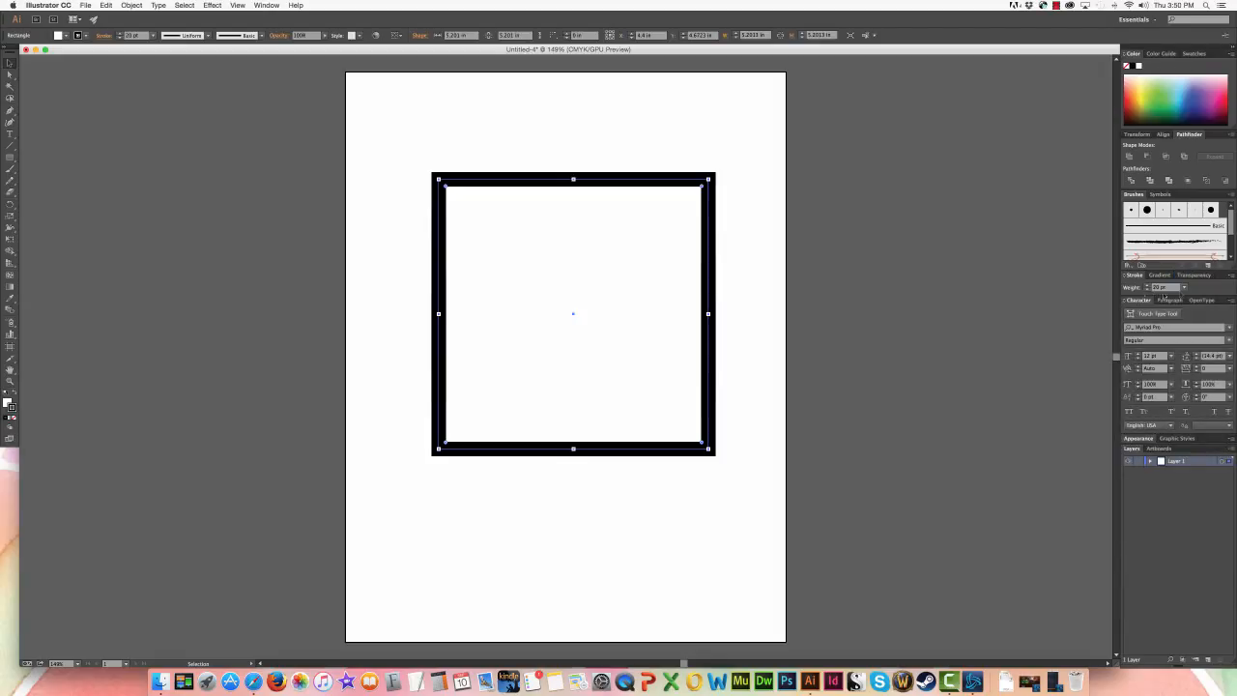
{"action": "left_click", "coordinate": [1233, 276]}
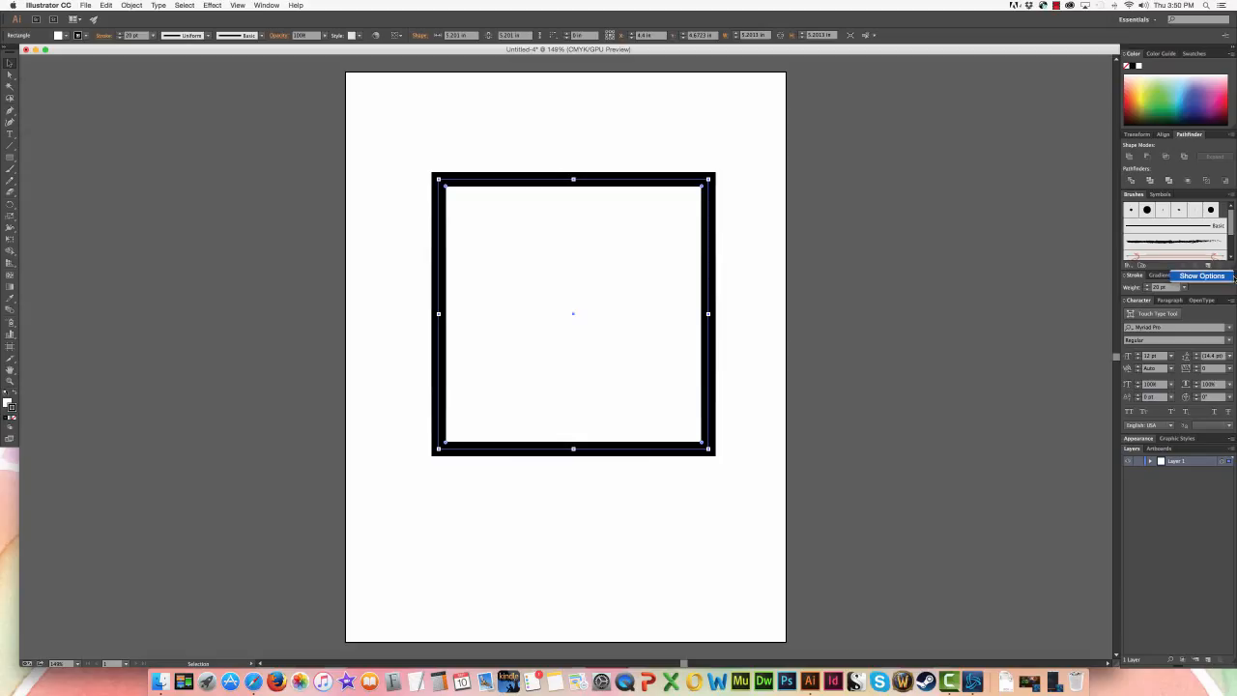
{"action": "left_click", "coordinate": [1232, 277]}
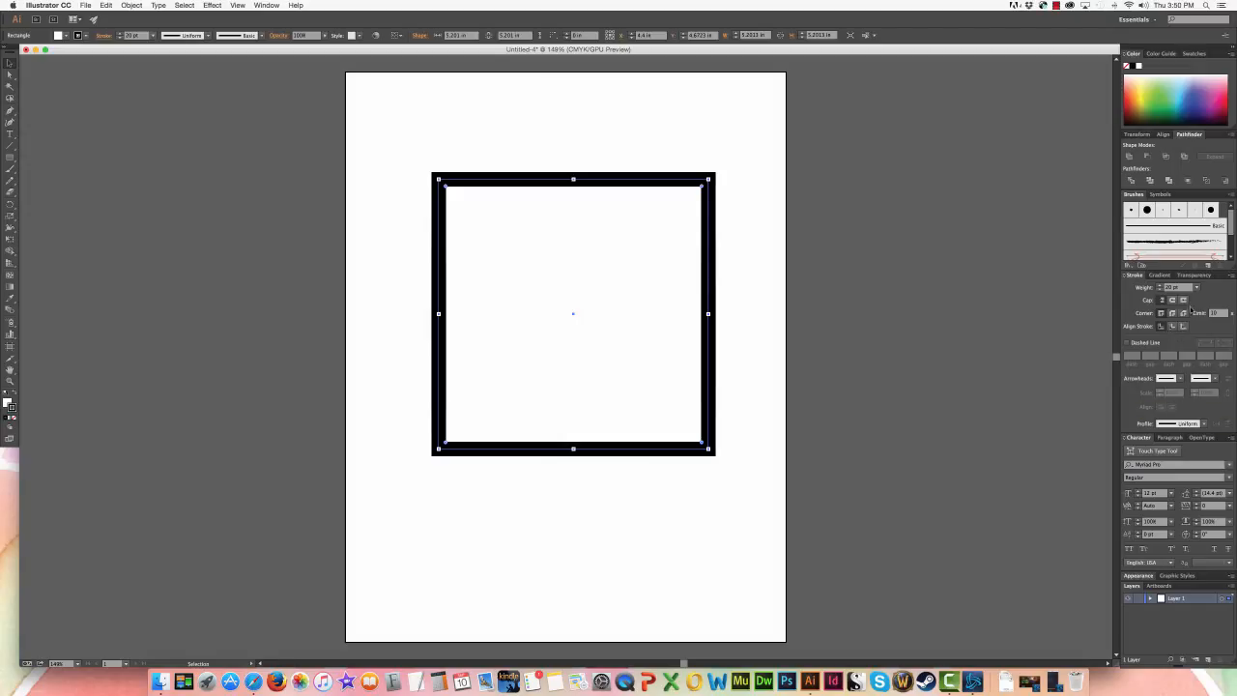
- Reduce the square's stroke weight to 10 pt
{"action": "left_click", "coordinate": [1197, 287]}
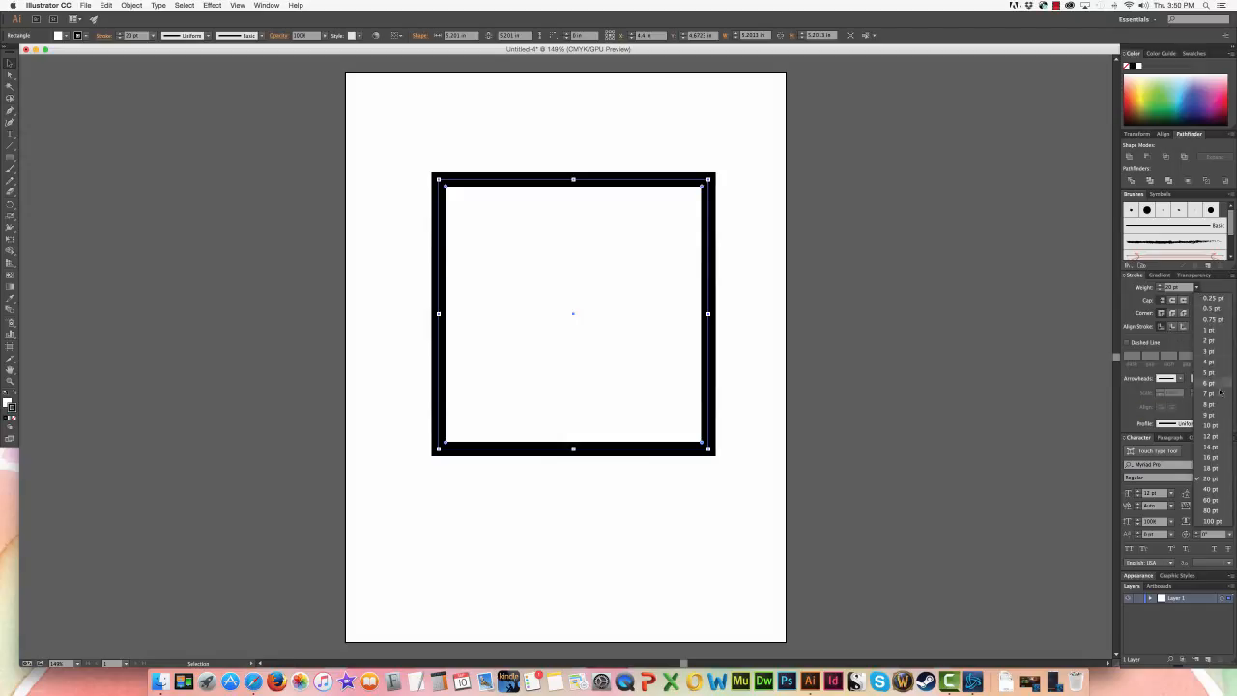
{"action": "left_click", "coordinate": [1212, 425]}
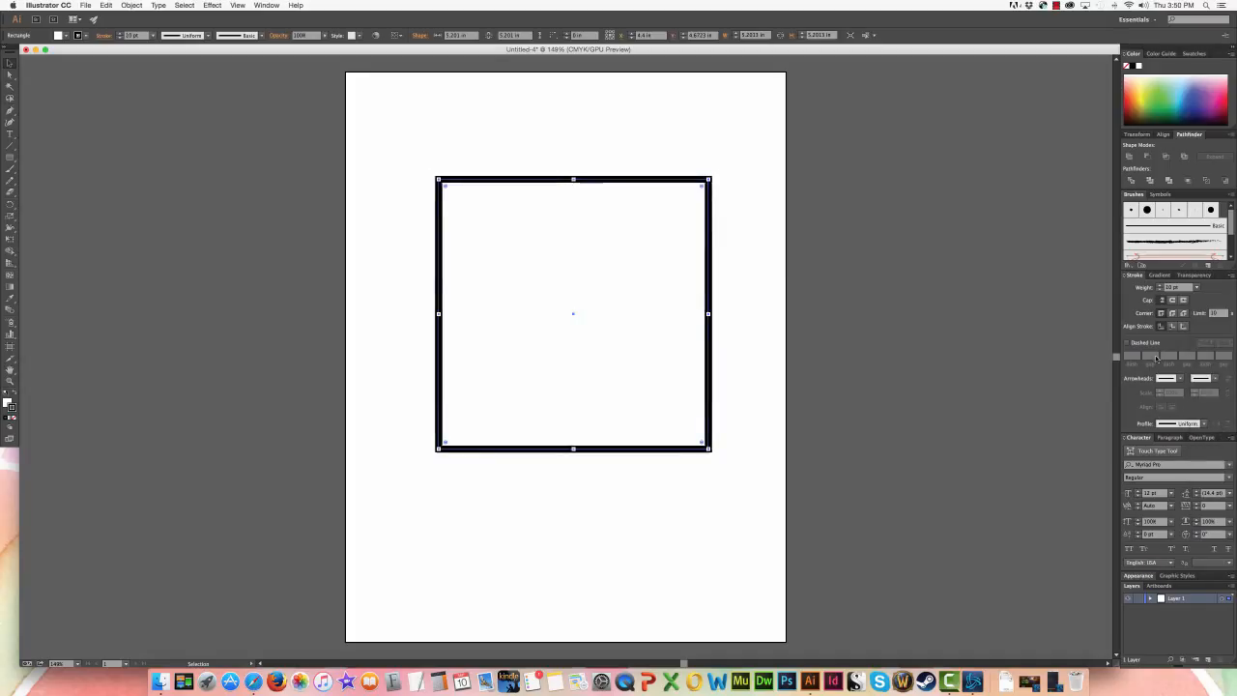
- Try a dashed line and the lens-shaped width profile on the square's stroke, returning to a solid Uniform stroke
{"action": "left_click", "coordinate": [1128, 343]}
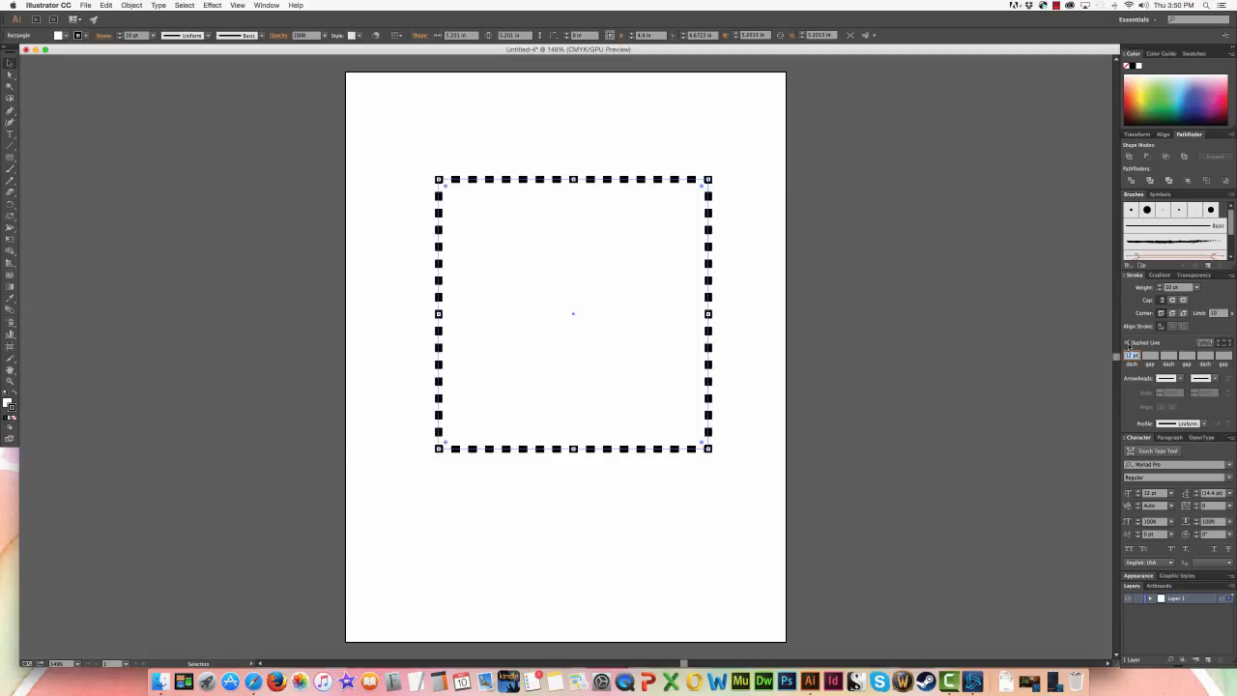
{"action": "left_click", "coordinate": [1128, 343]}
{"action": "left_click", "coordinate": [1205, 425]}
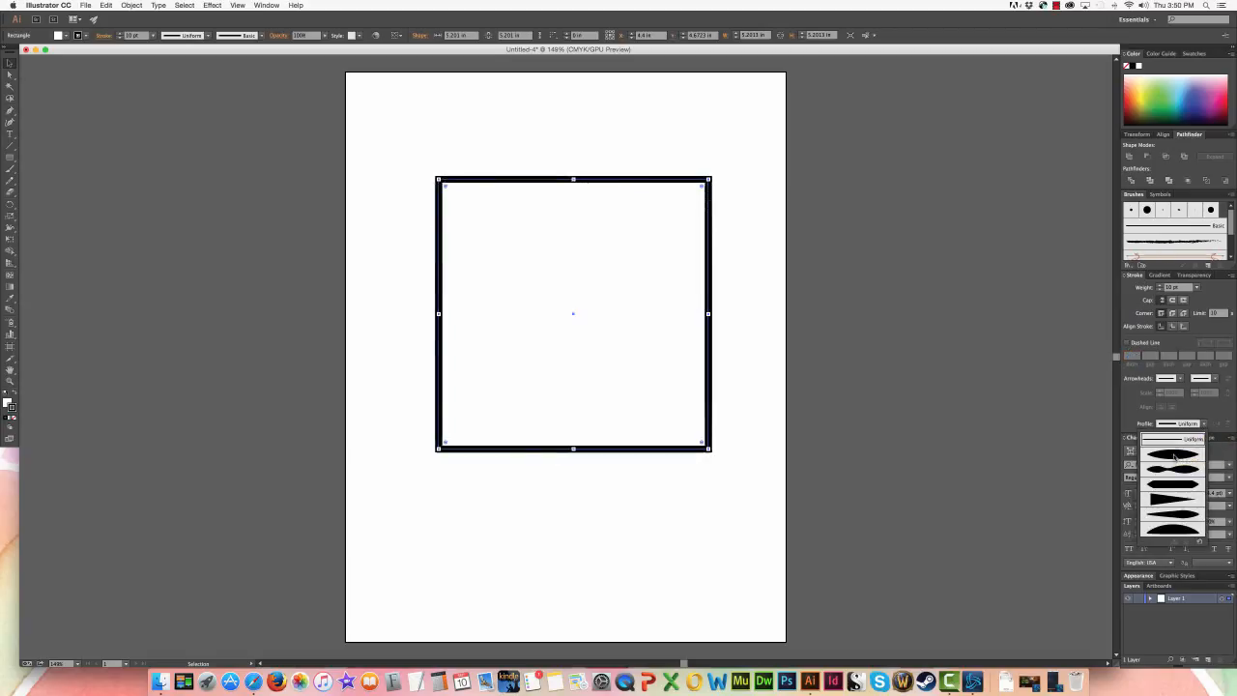
{"action": "left_click", "coordinate": [1174, 455]}
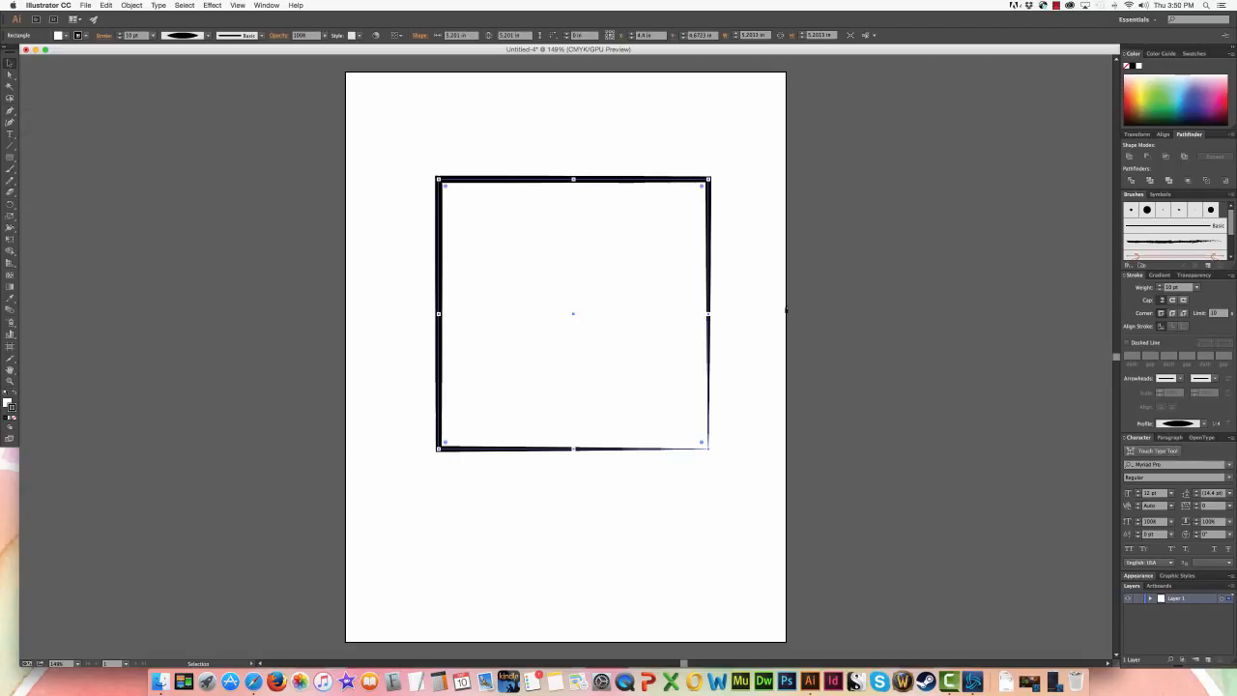
{"action": "left_click", "coordinate": [808, 432]}
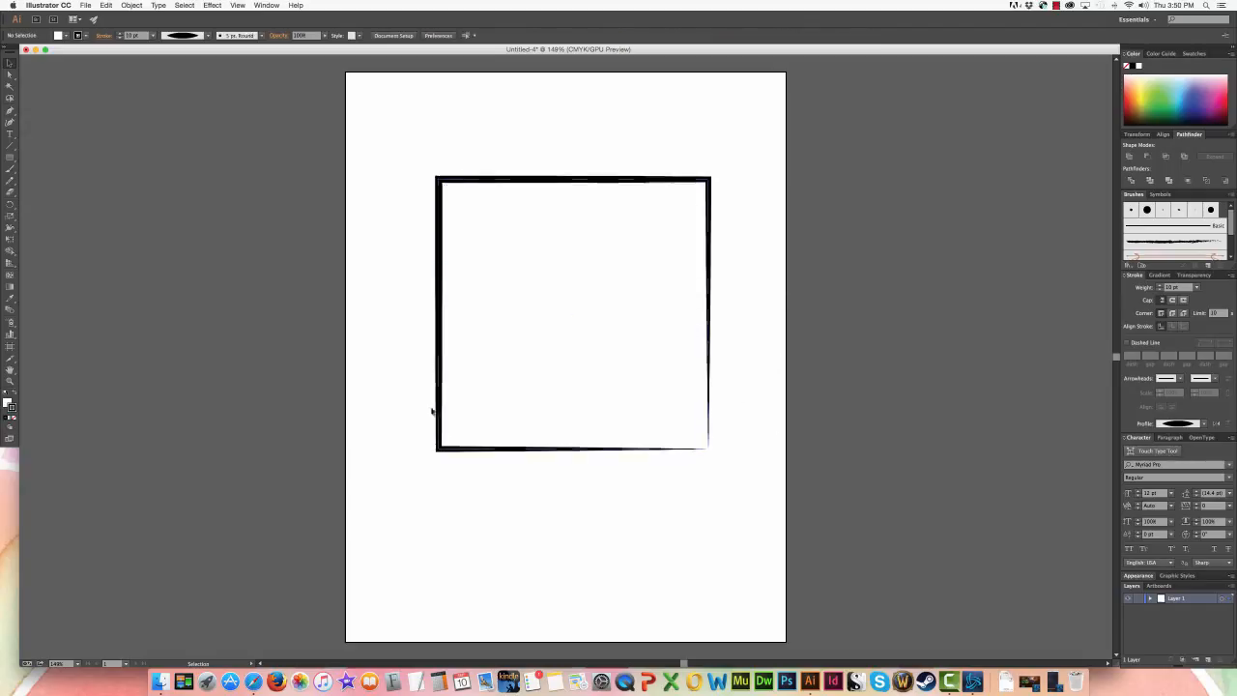
{"action": "left_click_drag", "start_coordinate": [763, 320], "coordinate": [619, 295]}
{"action": "left_click", "coordinate": [1204, 424]}
{"action": "left_click", "coordinate": [1171, 431]}
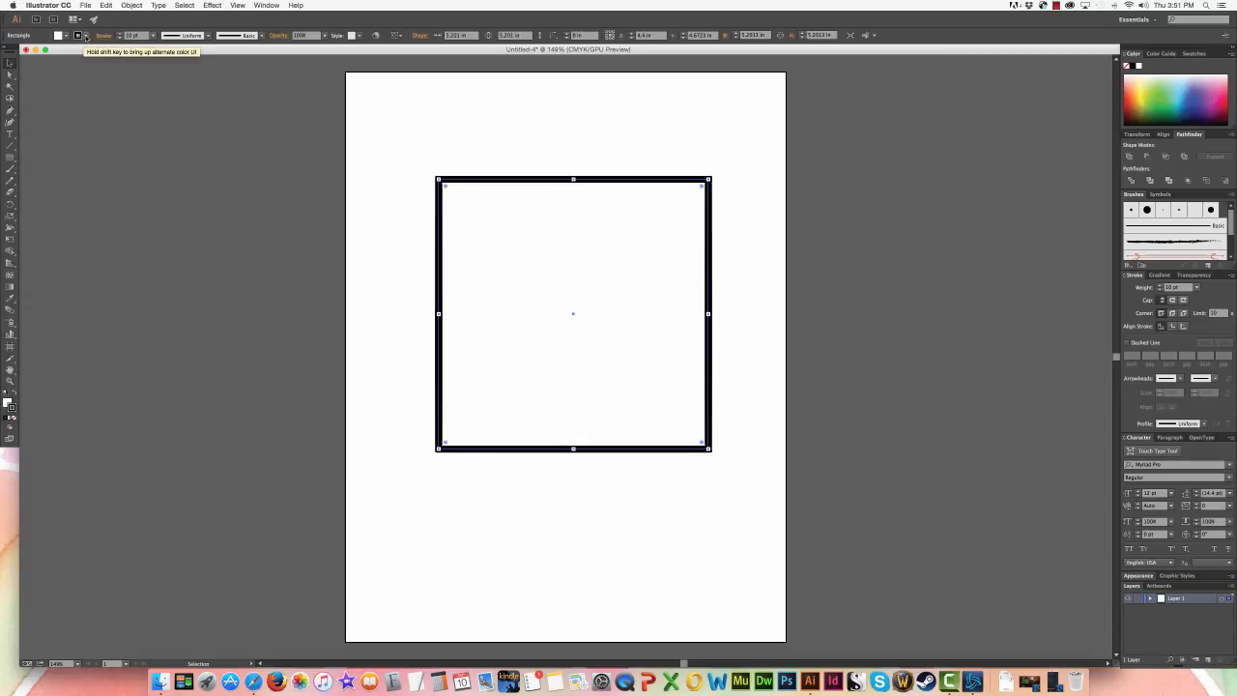
- Try cyan, red and yellow-green swatches on the square's stroke and settle on CMYK Magenta
{"action": "left_click", "coordinate": [86, 37]}
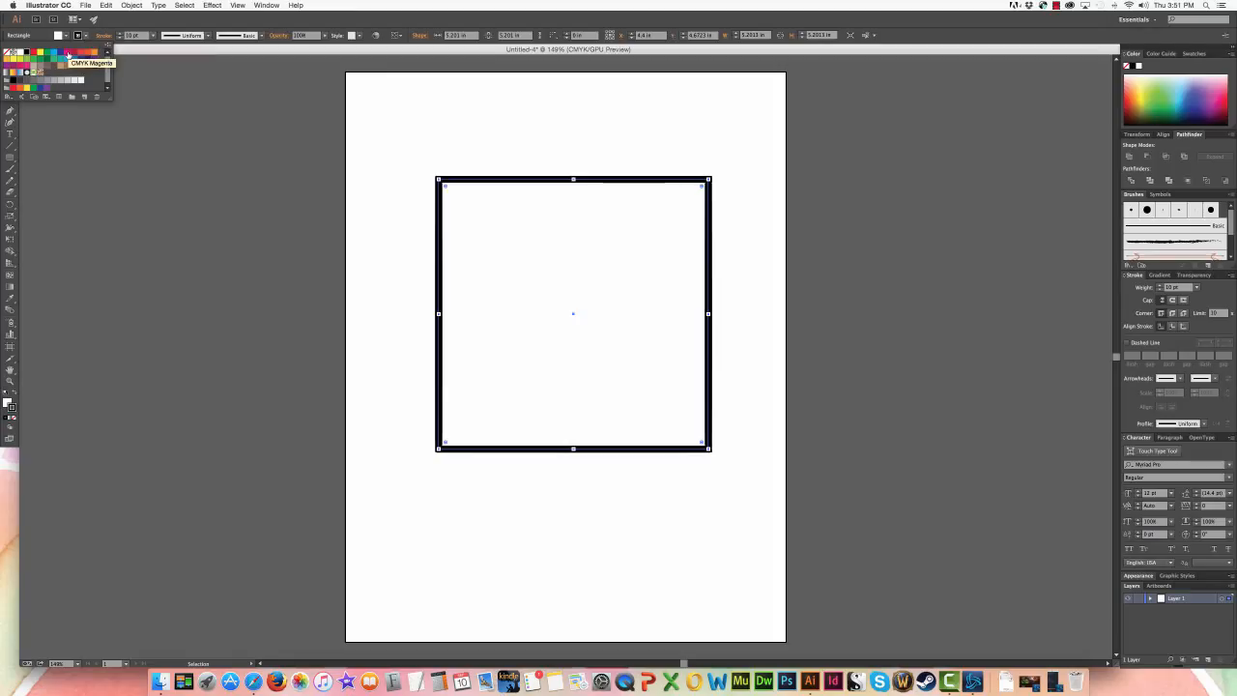
{"action": "left_click", "coordinate": [66, 54]}
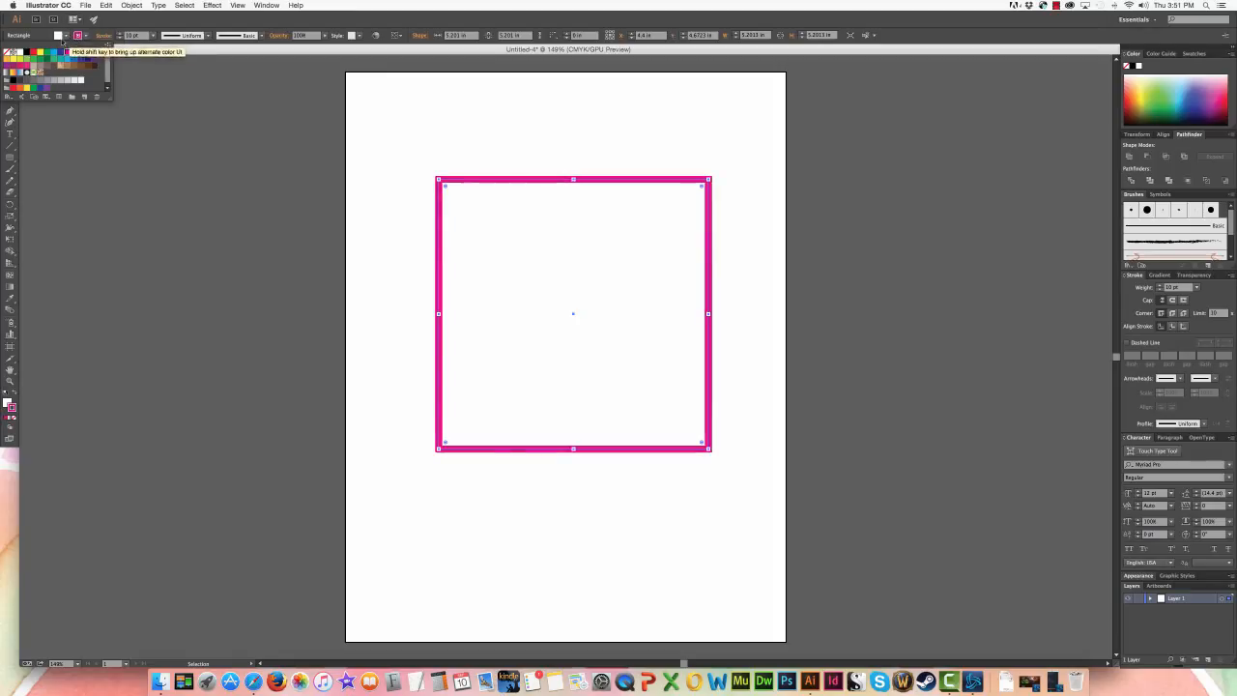
{"action": "left_click", "coordinate": [53, 55]}
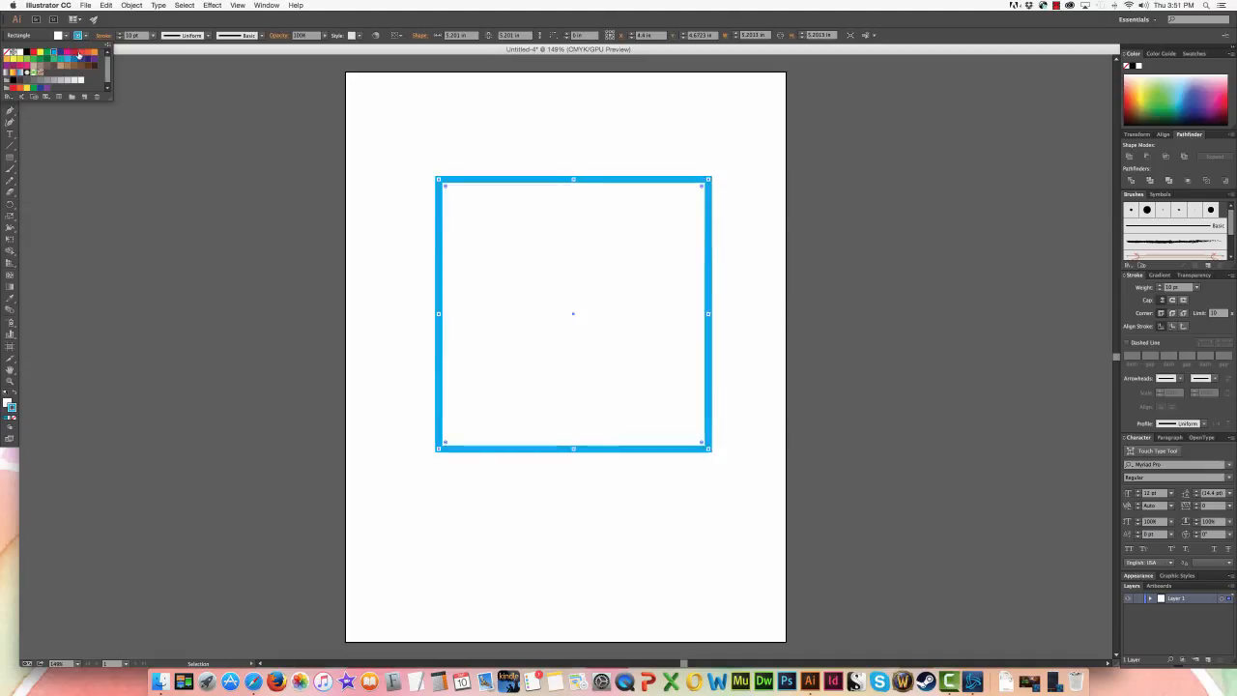
{"action": "left_click", "coordinate": [79, 55]}
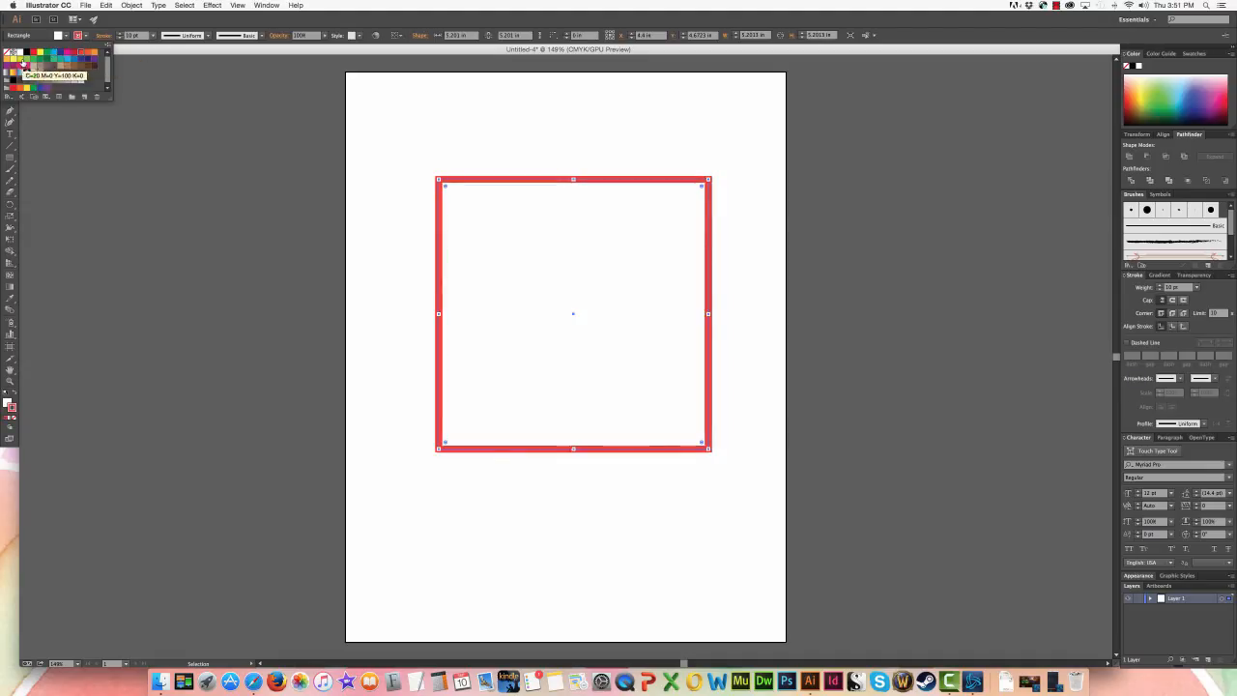
{"action": "left_click", "coordinate": [40, 54]}
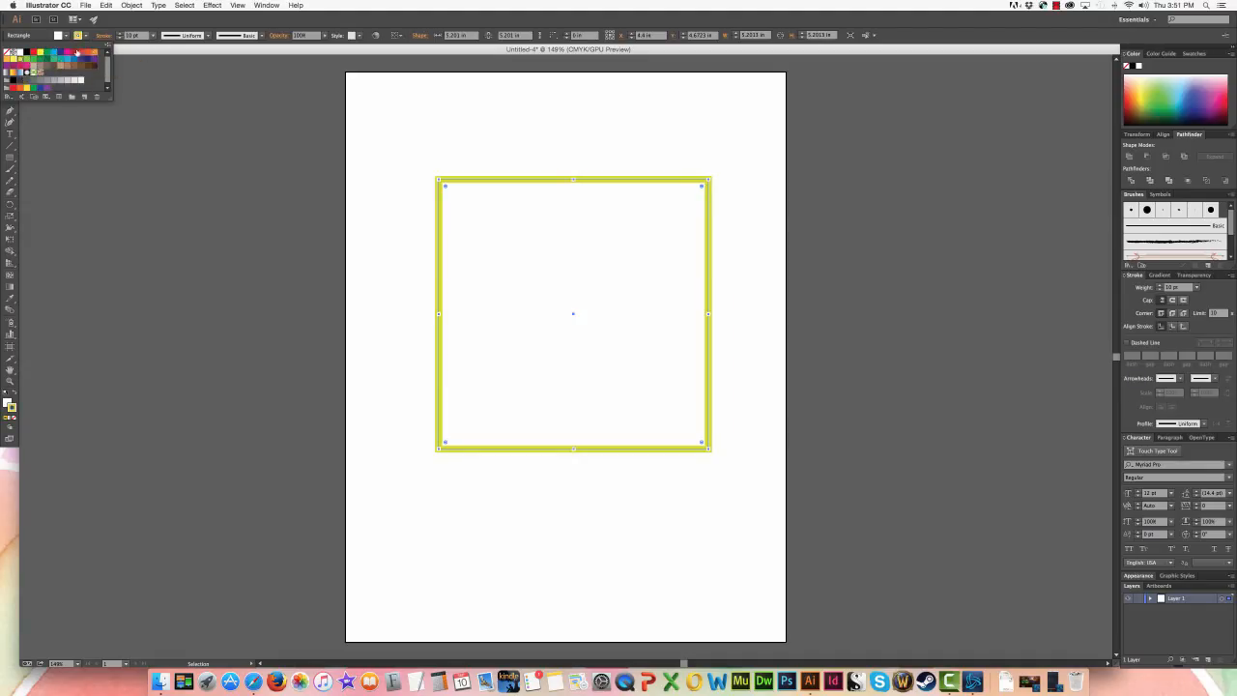
{"action": "left_click", "coordinate": [64, 56]}
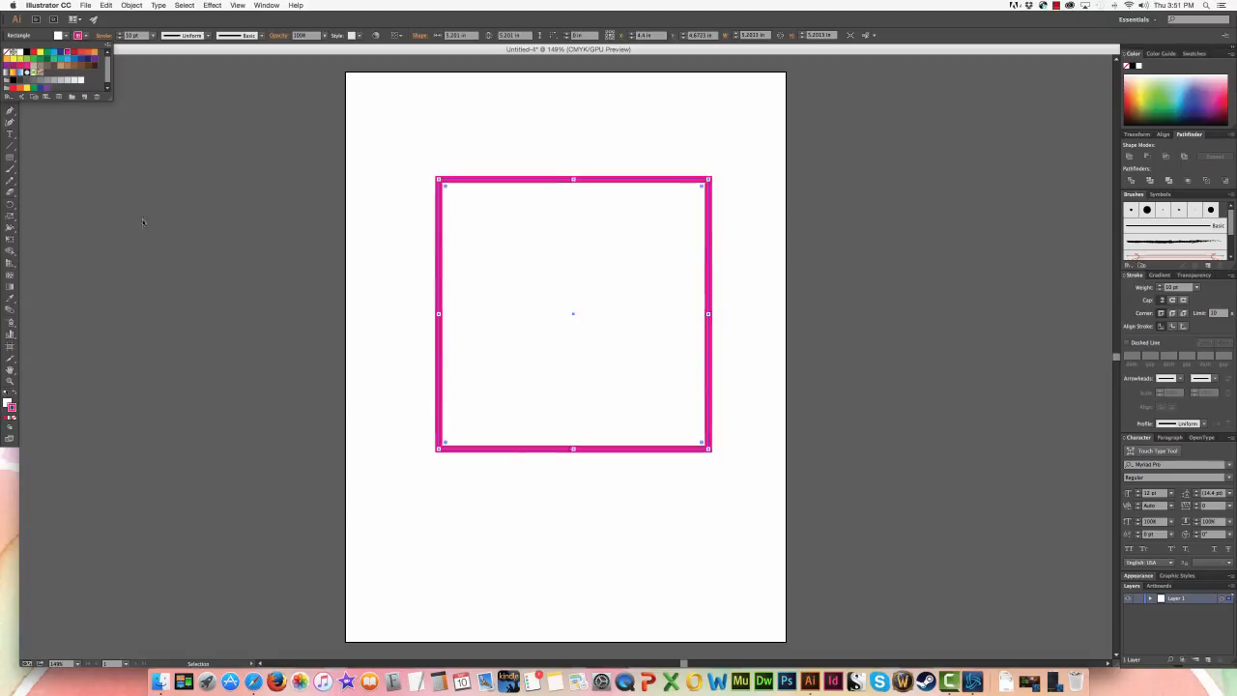
{"action": "left_click", "coordinate": [223, 236]}
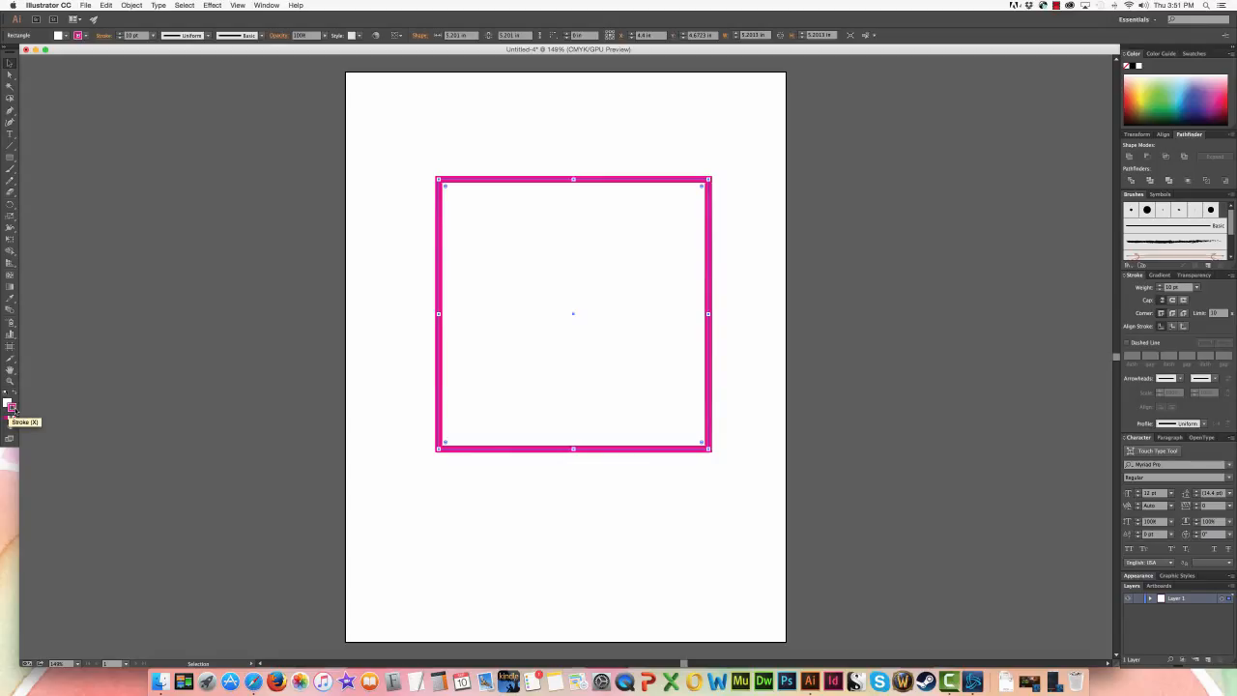
- Recolor the square's stroke with a green chosen in the Color Picker
{"action": "double_click", "coordinate": [13, 409]}
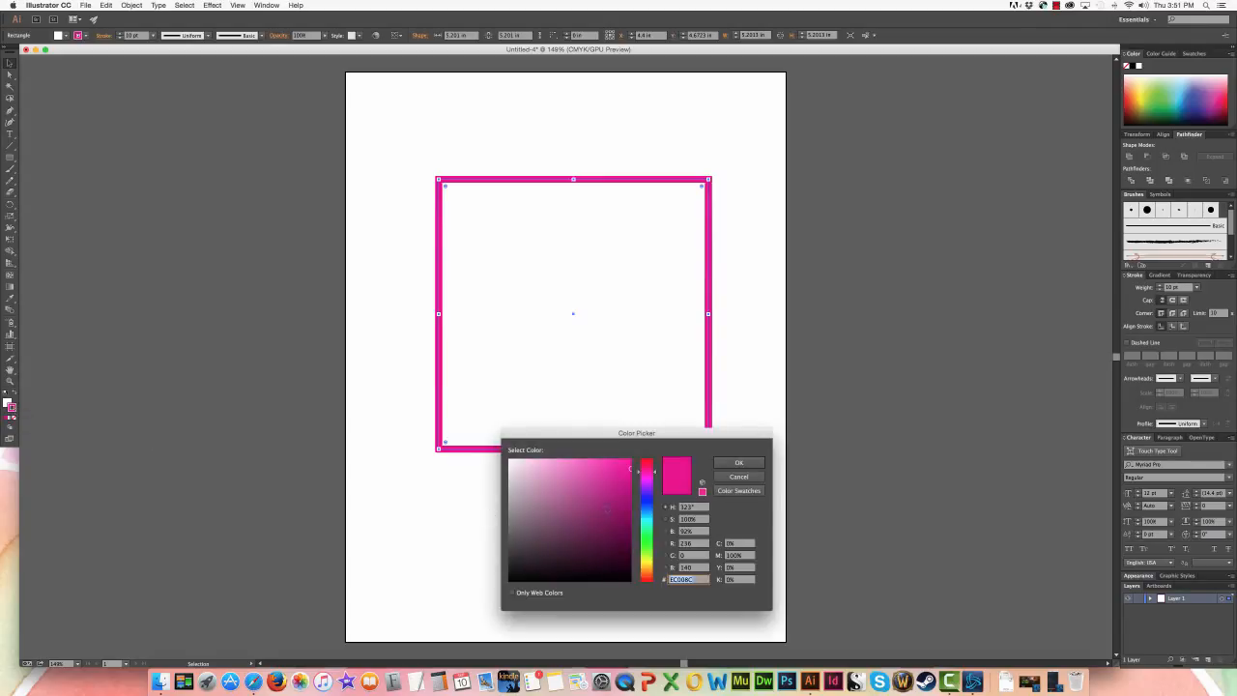
{"action": "left_click", "coordinate": [647, 529]}
{"action": "left_click_drag", "start_coordinate": [622, 496], "coordinate": [627, 463]}
{"action": "left_click", "coordinate": [732, 465]}
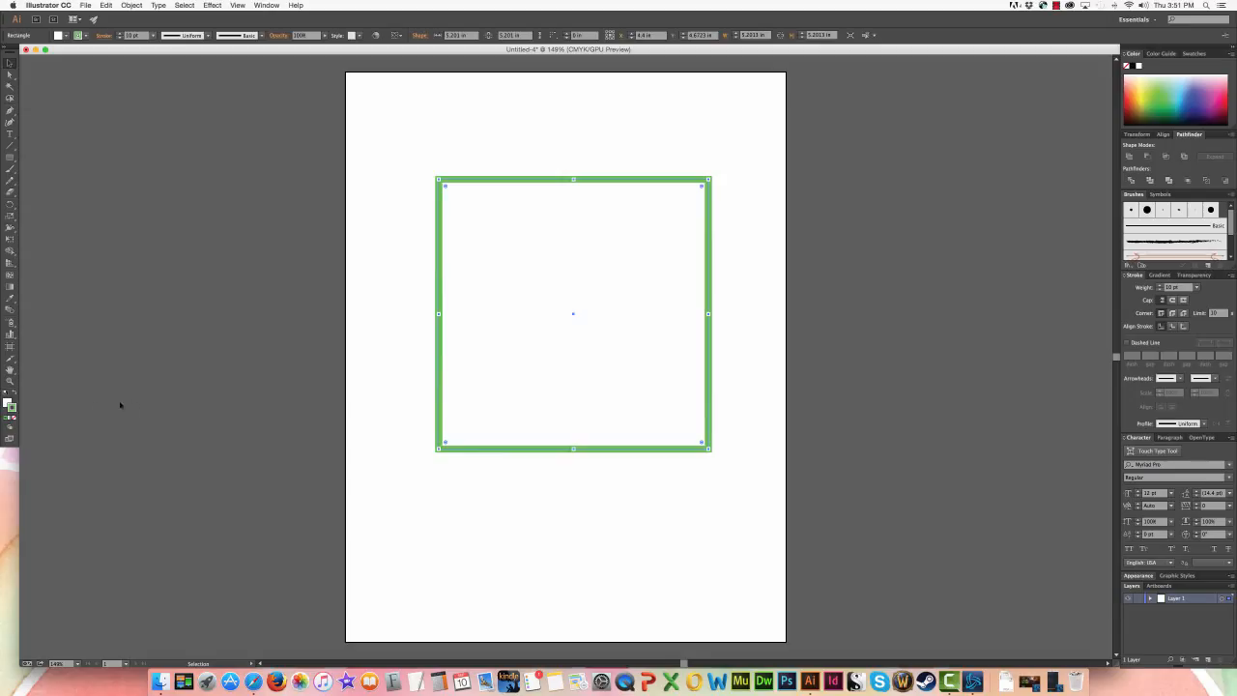
- Fill the square with a light pink chosen in the Color Picker
{"action": "left_click", "coordinate": [7, 402]}
{"action": "double_click", "coordinate": [8, 404]}
{"action": "left_click", "coordinate": [543, 469]}
{"action": "left_click", "coordinate": [741, 464]}
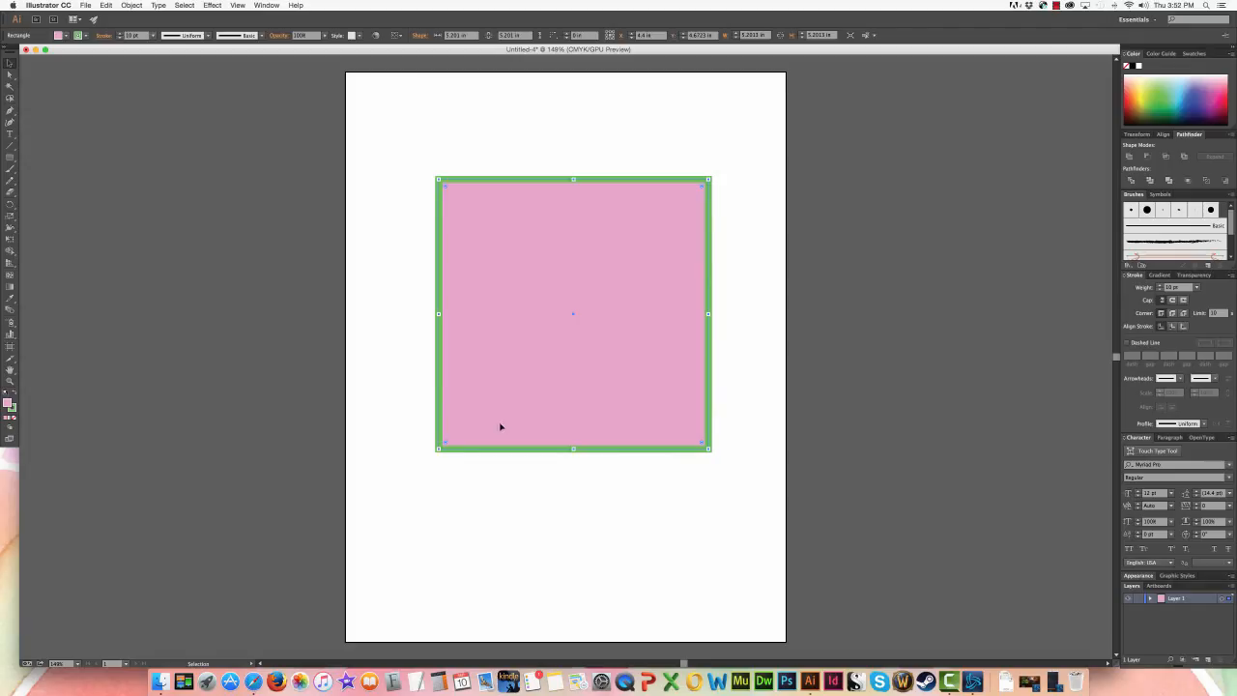
- Change the square's fill to a teal swatch
{"action": "left_click", "coordinate": [64, 36]}
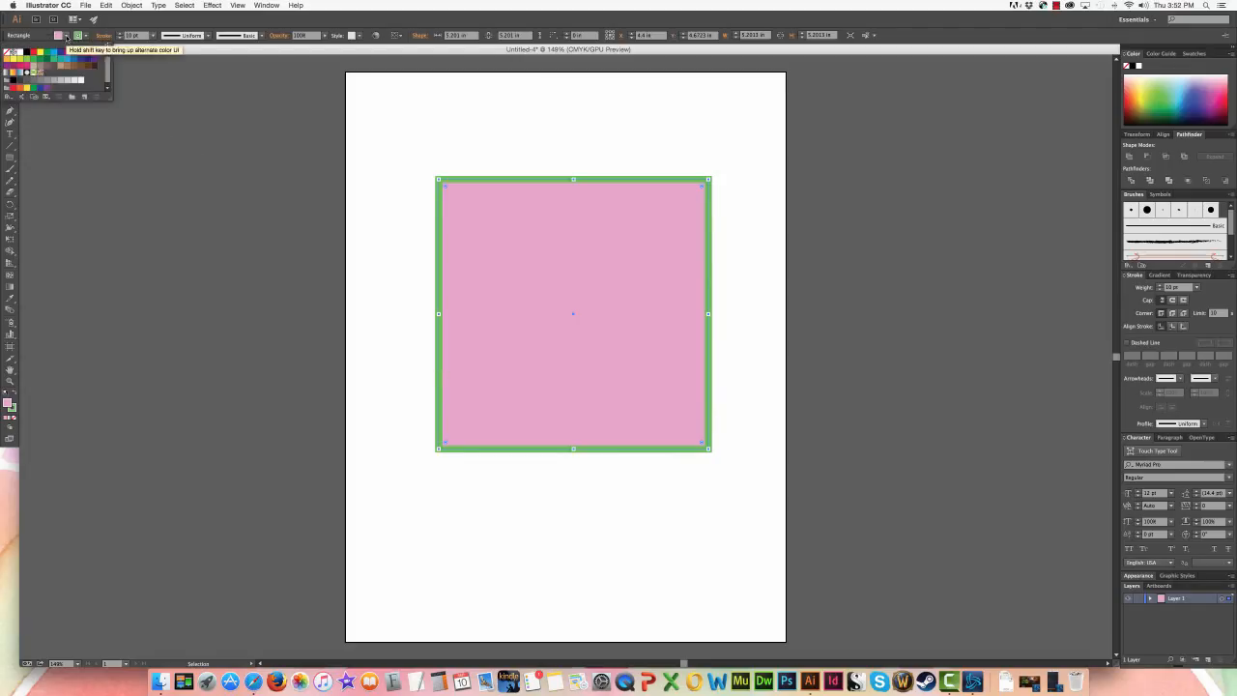
{"action": "left_click", "coordinate": [59, 61]}
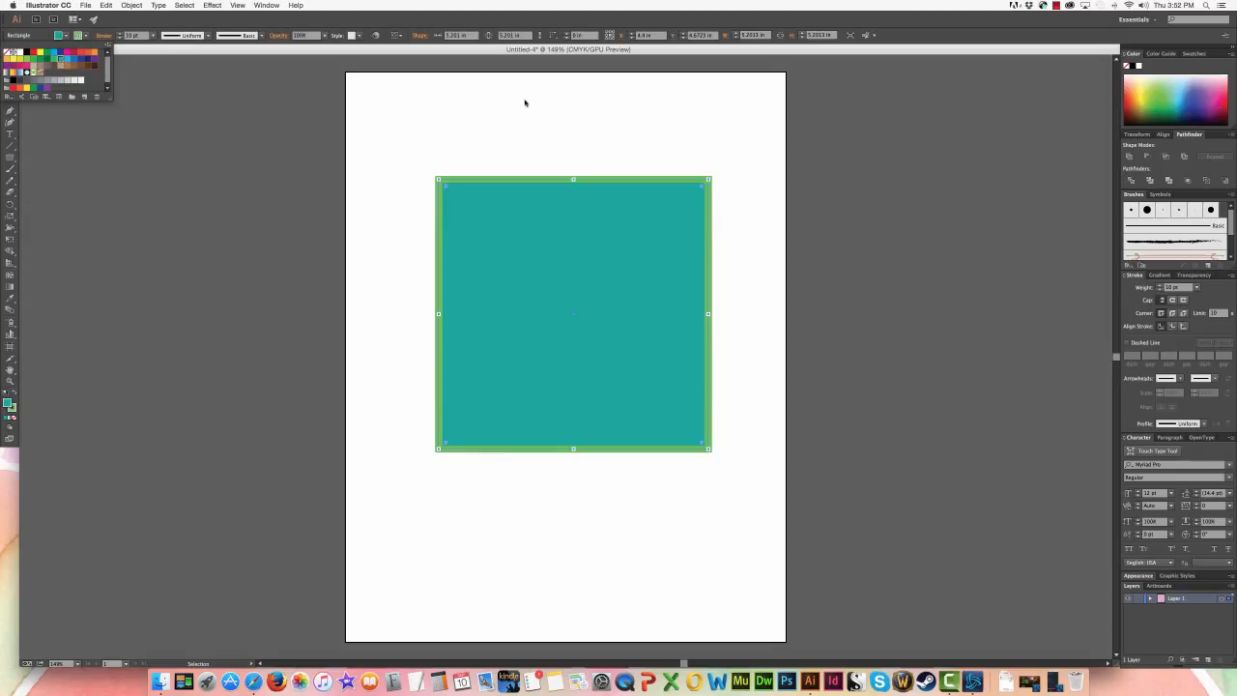
{"action": "left_click", "coordinate": [1194, 55]}
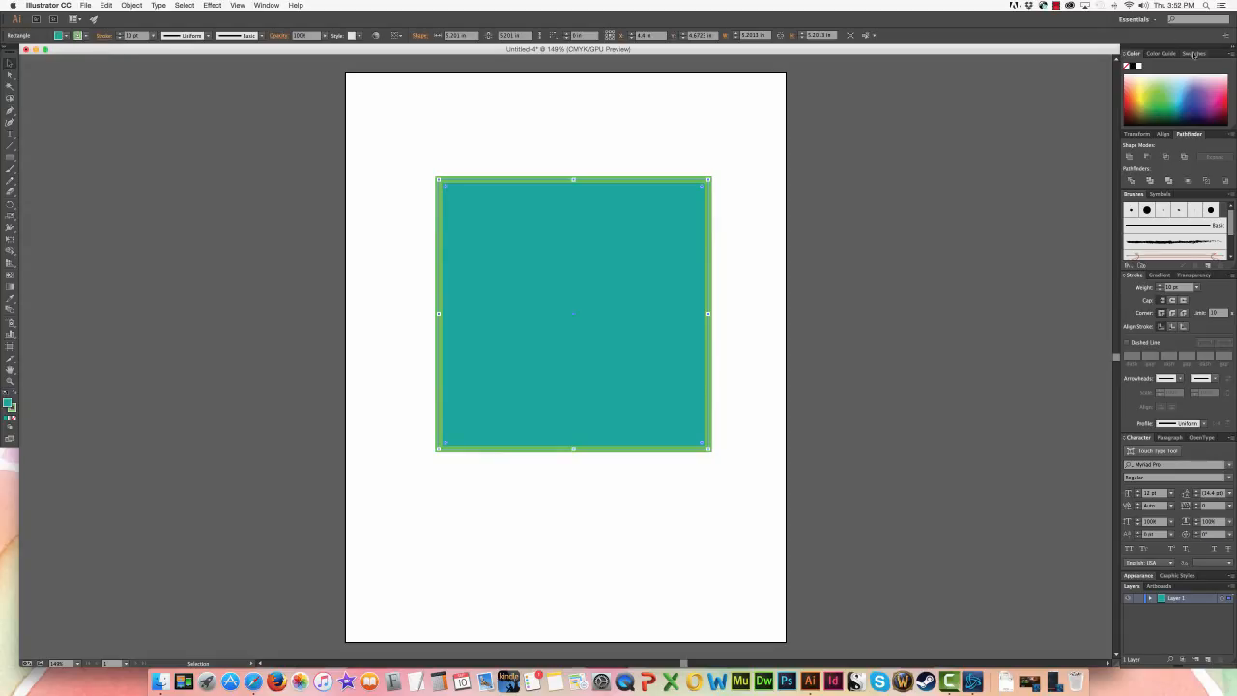
- Display the document's color swatches and check the list of available panels for Swatches
{"action": "left_click", "coordinate": [1195, 54]}
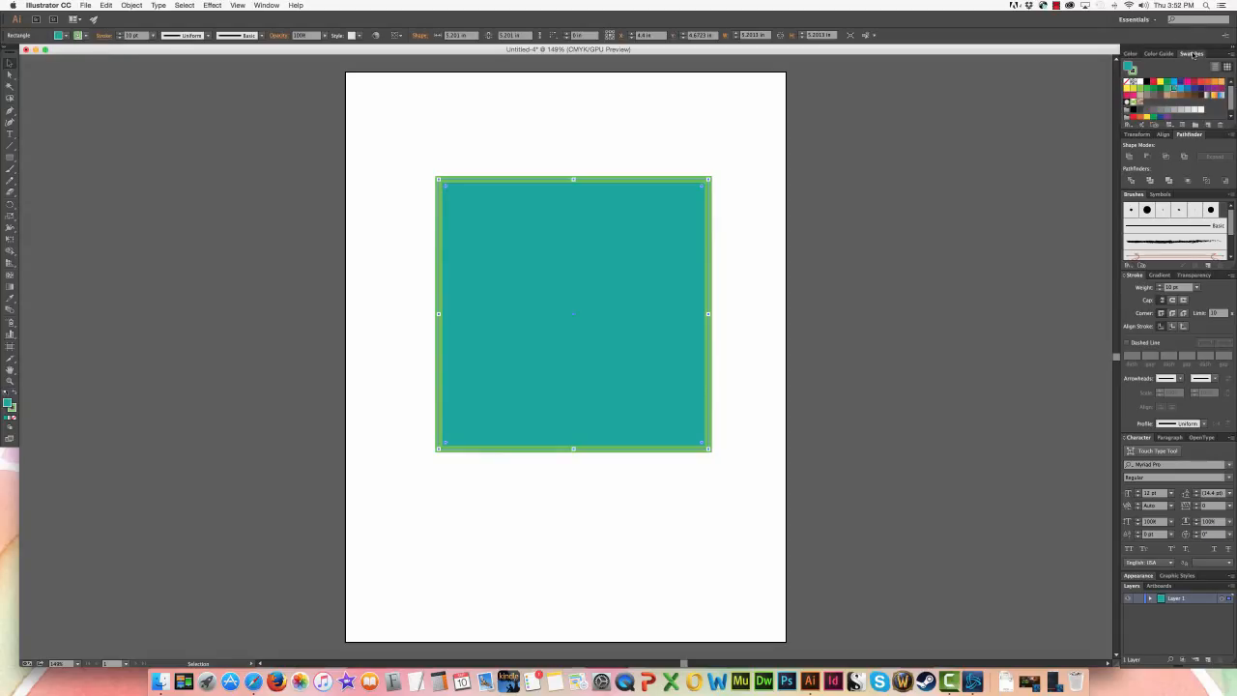
{"action": "left_click", "coordinate": [267, 5]}
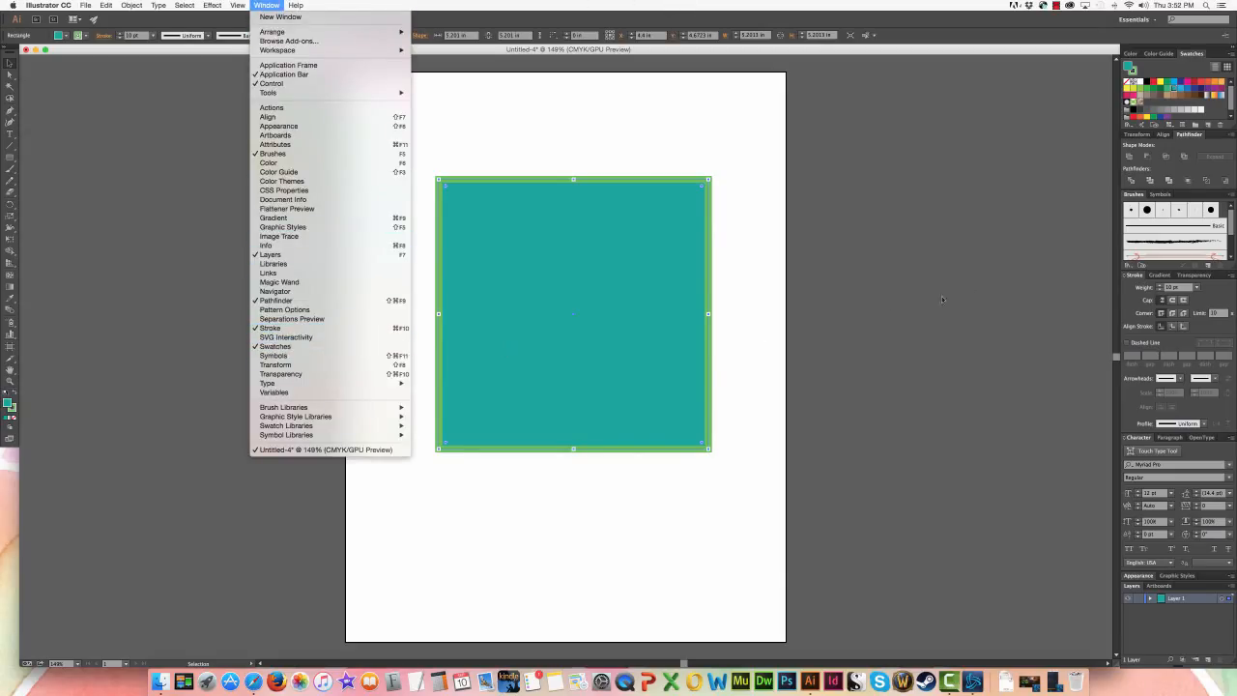
{"action": "left_click", "coordinate": [984, 279]}
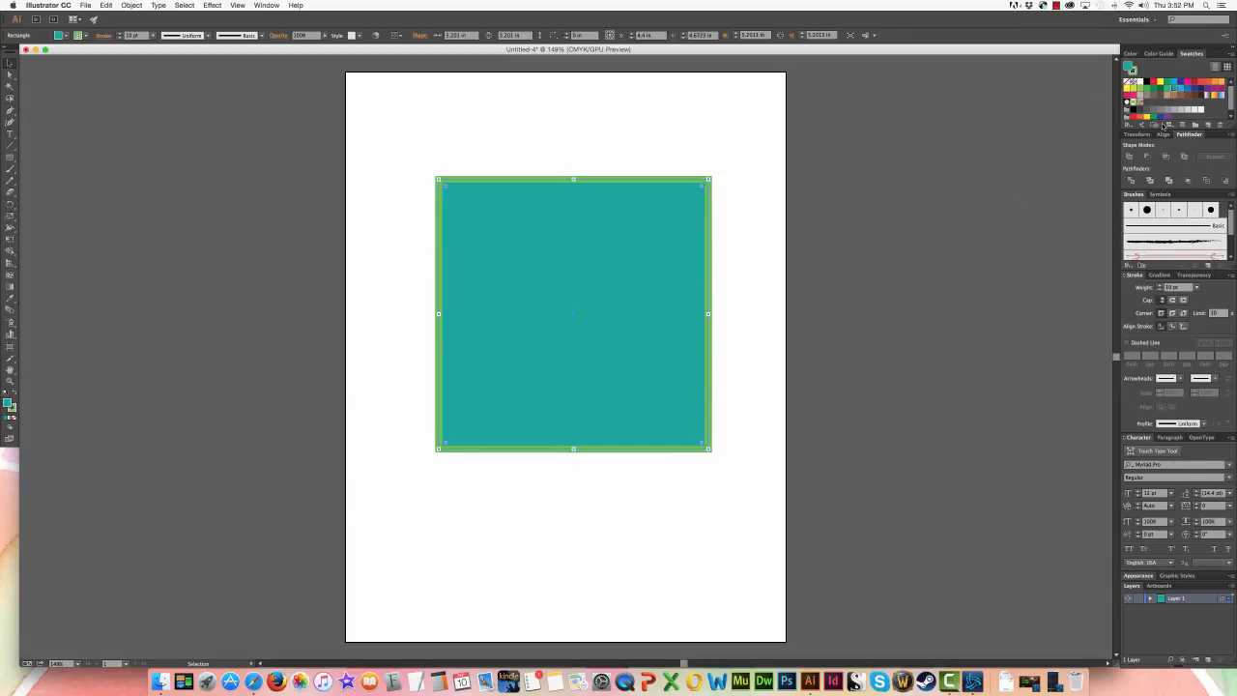
- Apply a yellow swatch to the square's fill and a dark red swatch to its stroke
{"action": "left_click", "coordinate": [1151, 82]}
{"action": "left_click", "coordinate": [1135, 72]}
{"action": "left_click", "coordinate": [1192, 83]}
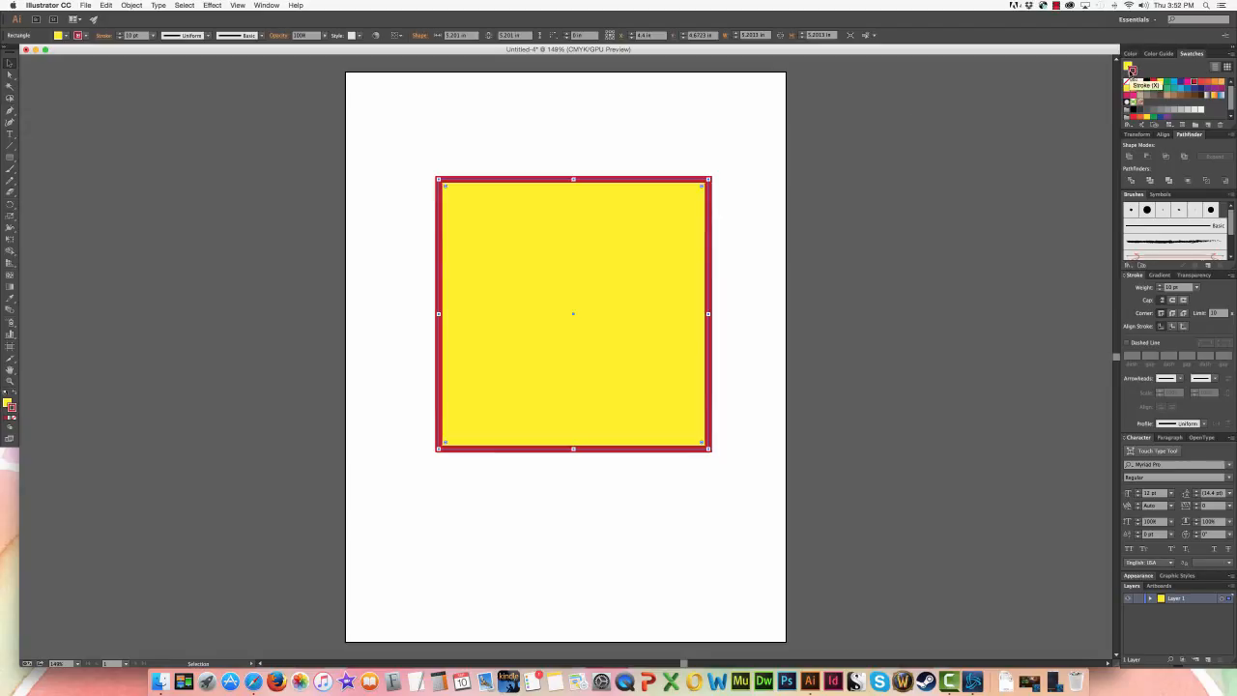
- Recolor the square from the color spectrum with a green stroke and a pink fill
{"action": "left_click", "coordinate": [1130, 53]}
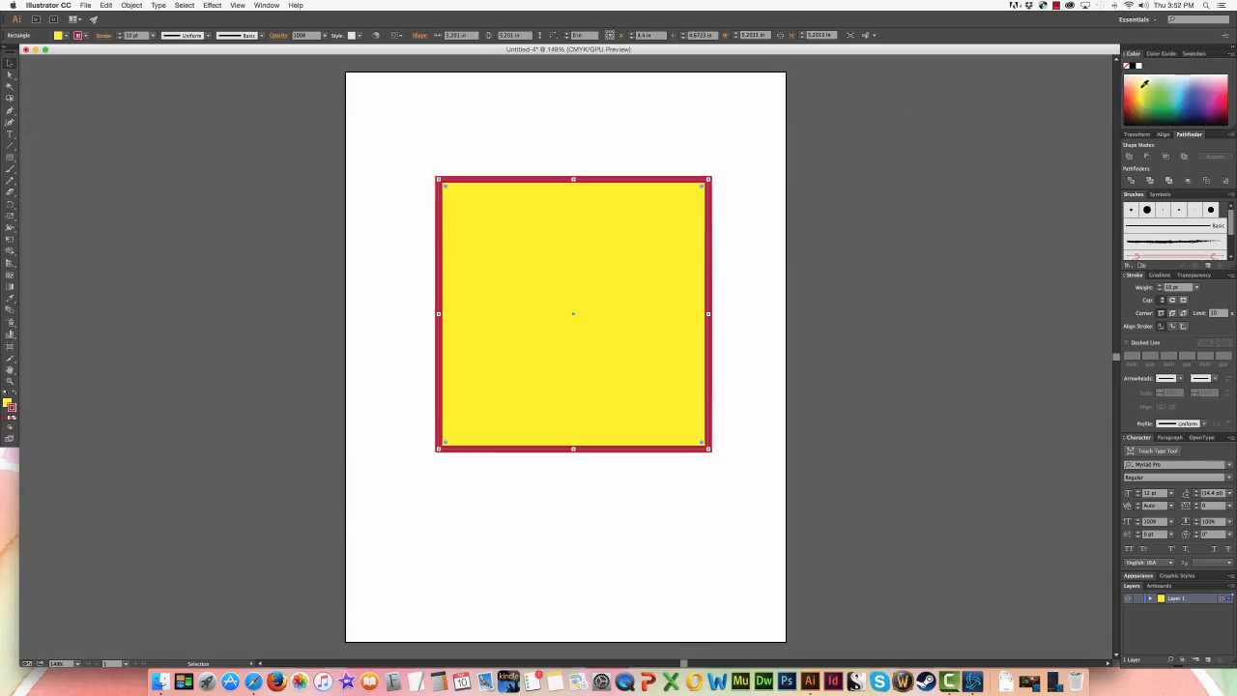
{"action": "left_click", "coordinate": [1172, 92]}
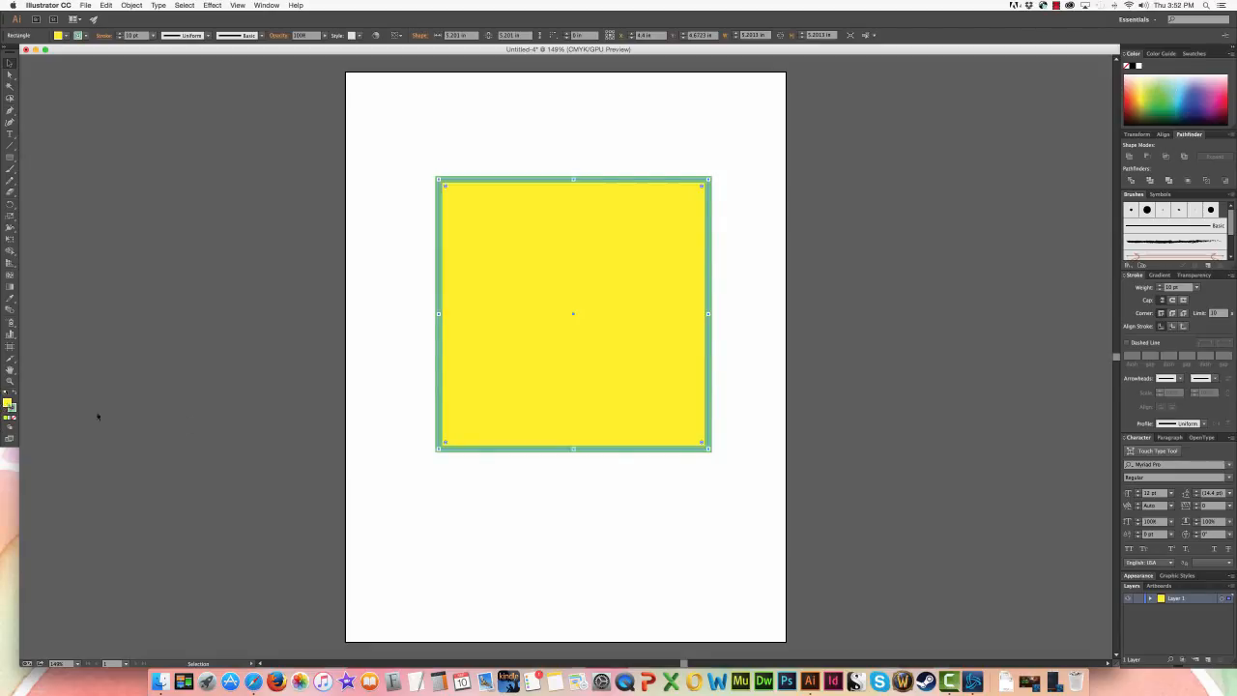
{"action": "left_click", "coordinate": [1202, 81]}
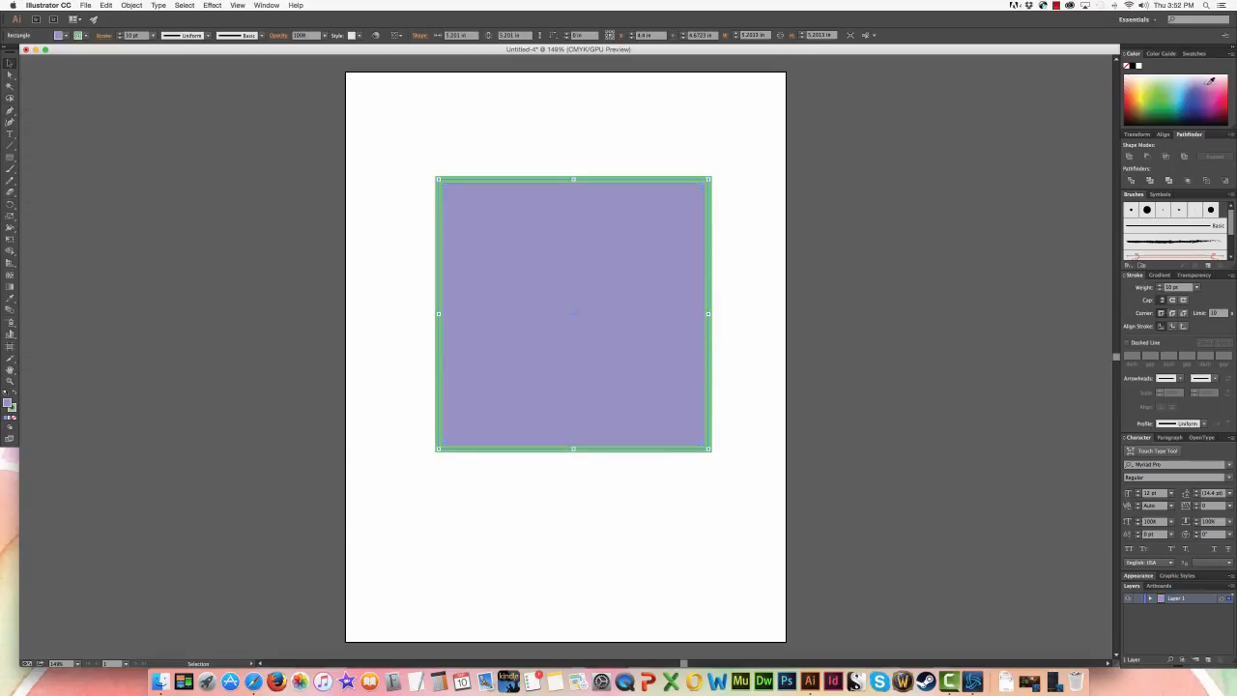
{"action": "left_click", "coordinate": [1217, 81]}
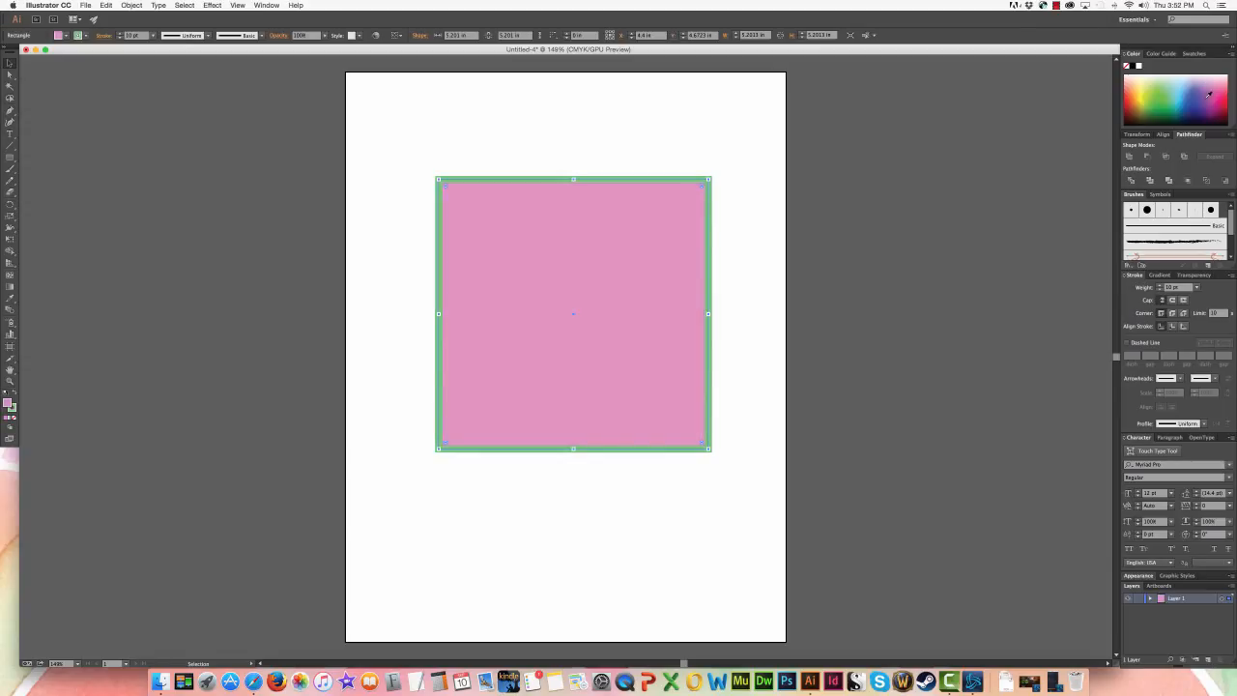
- Recolor the square's fill with a plum harmony color and a muted mauve shade from the Color Guide
{"action": "left_click", "coordinate": [1171, 54]}
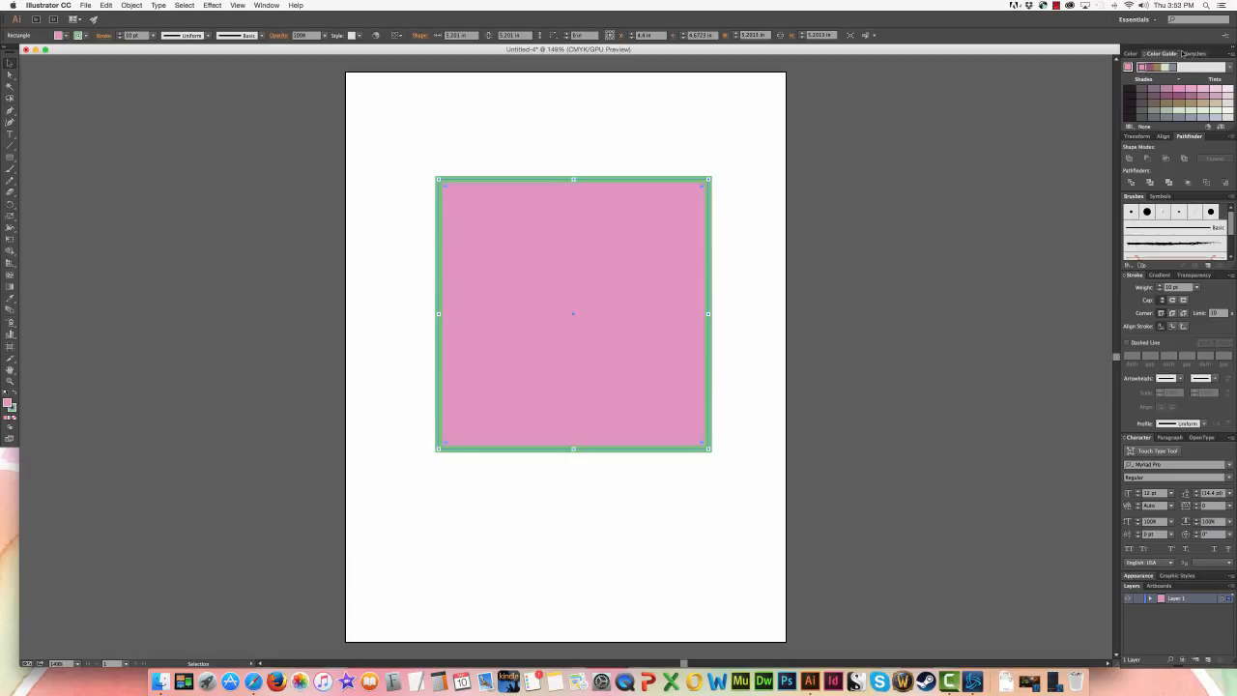
{"action": "left_click", "coordinate": [1232, 55]}
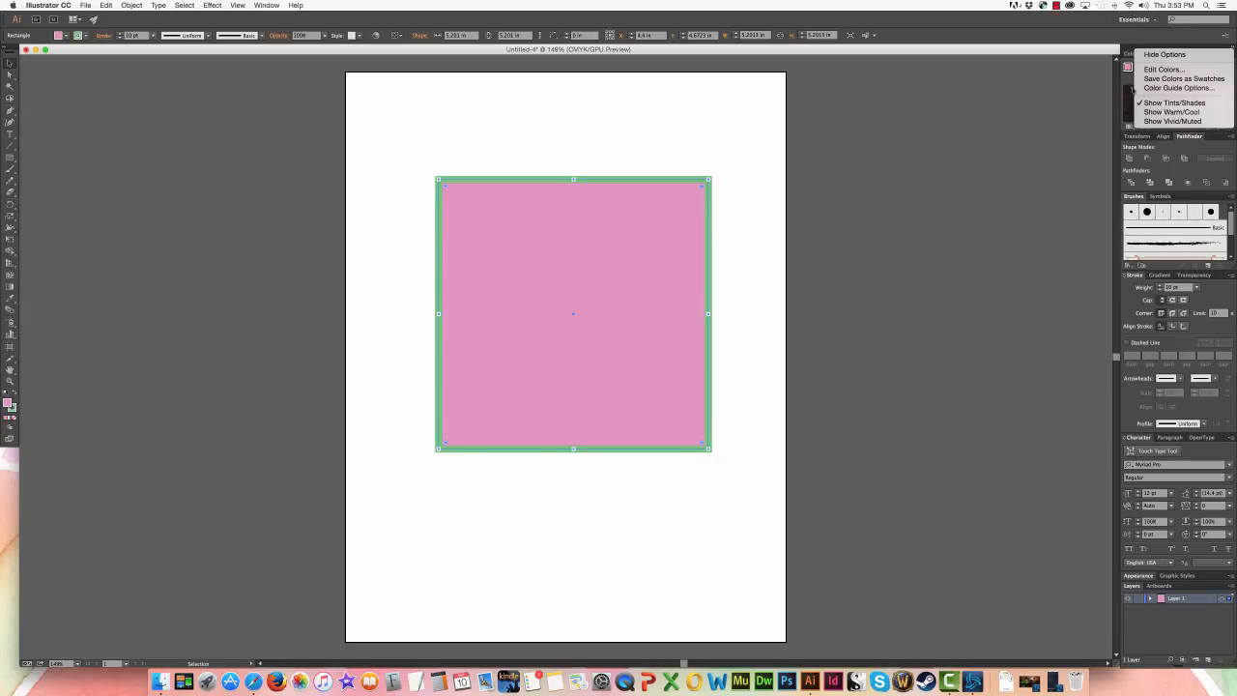
{"action": "left_click", "coordinate": [1129, 77]}
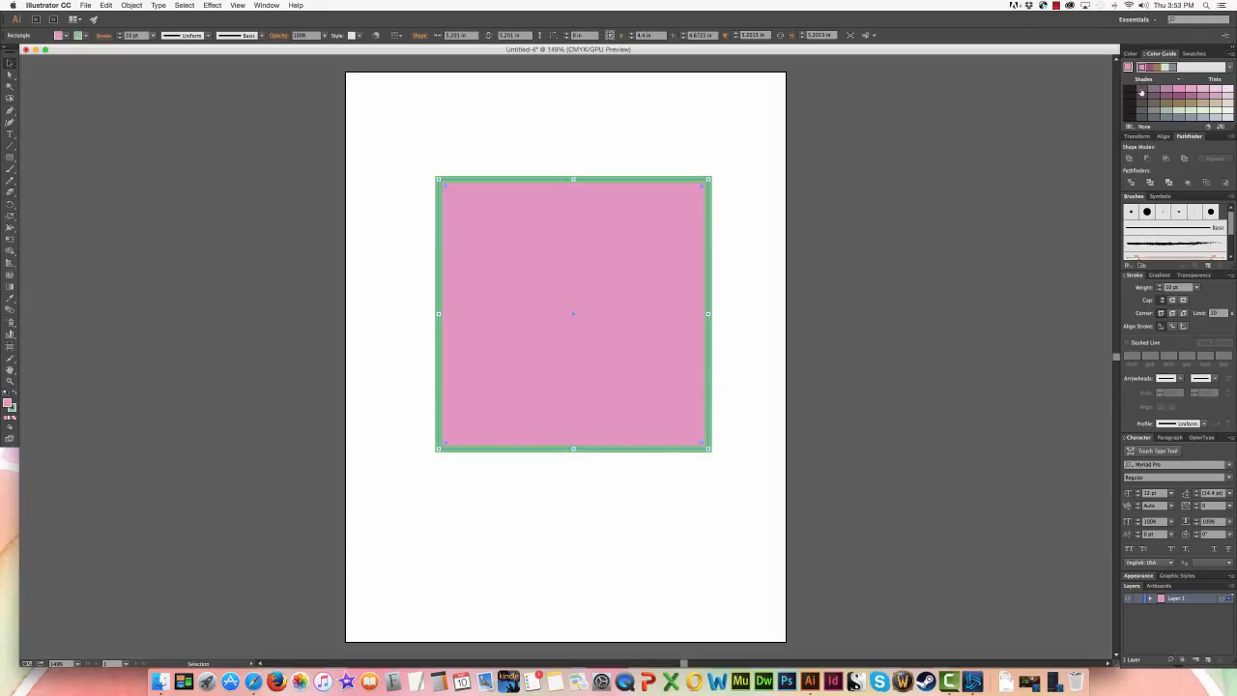
{"action": "left_click", "coordinate": [1149, 67]}
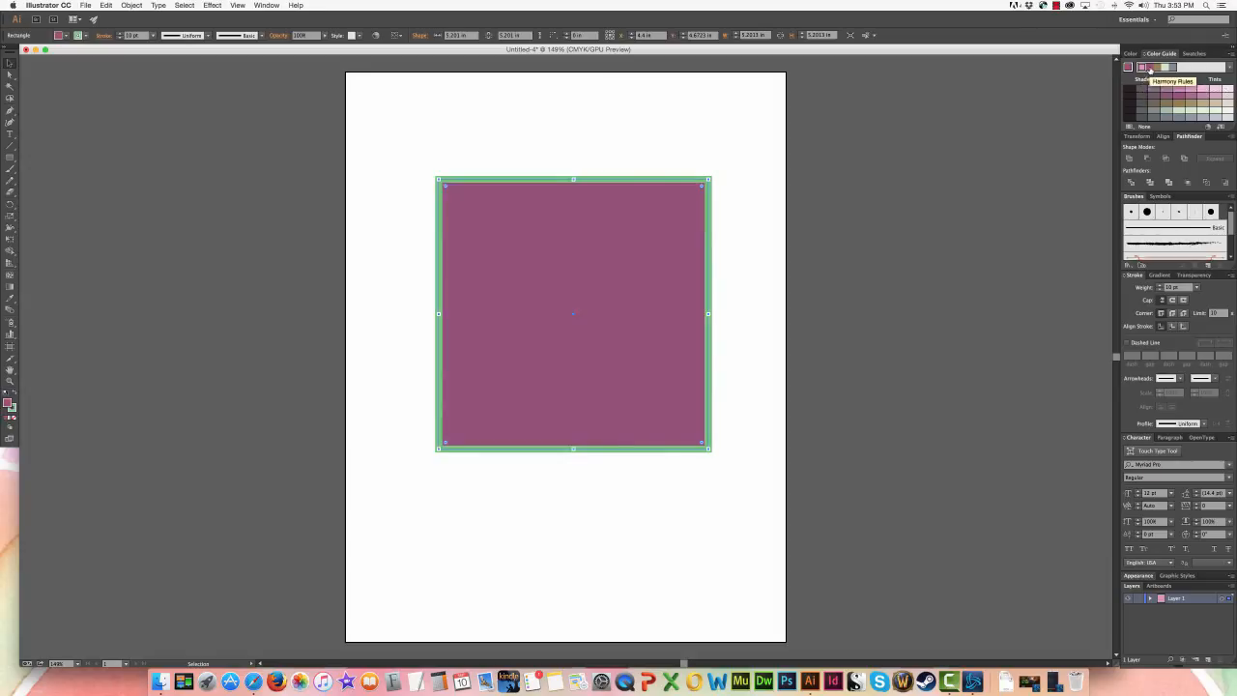
{"action": "left_click", "coordinate": [1153, 92]}
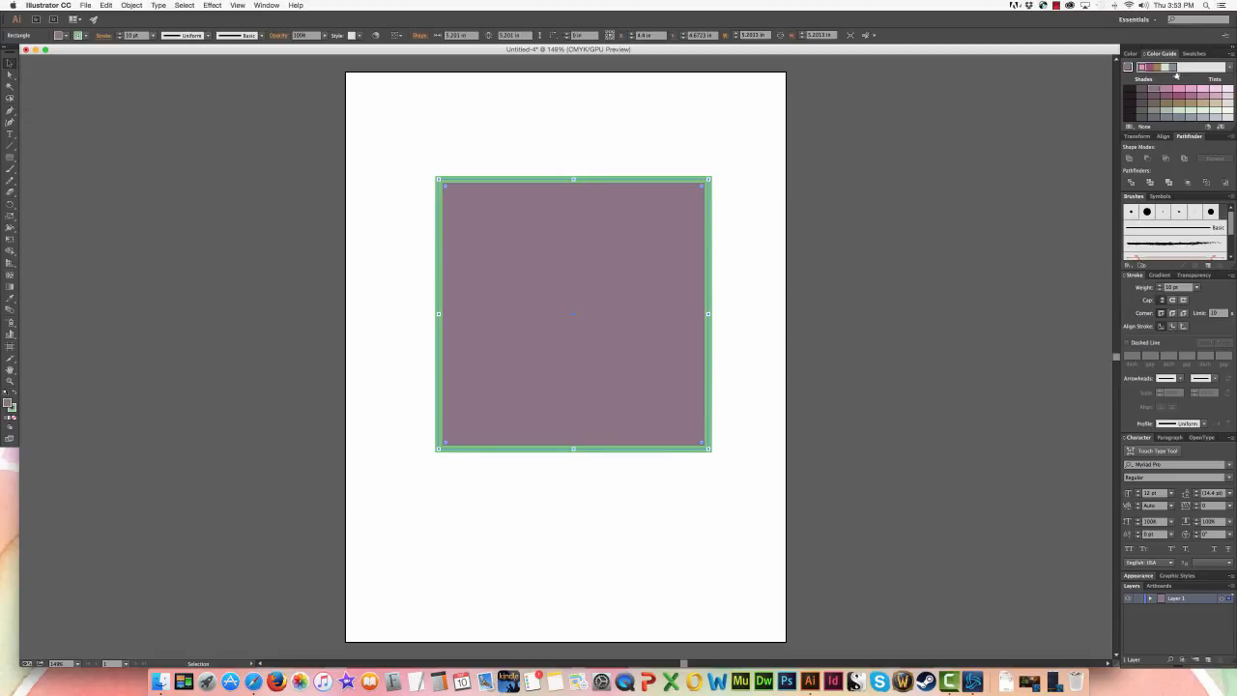
- Reset the square to the default white fill and black stroke, and place a copy diagonally below and left of it
{"action": "left_click", "coordinate": [1129, 53]}
{"action": "left_click", "coordinate": [1192, 53]}
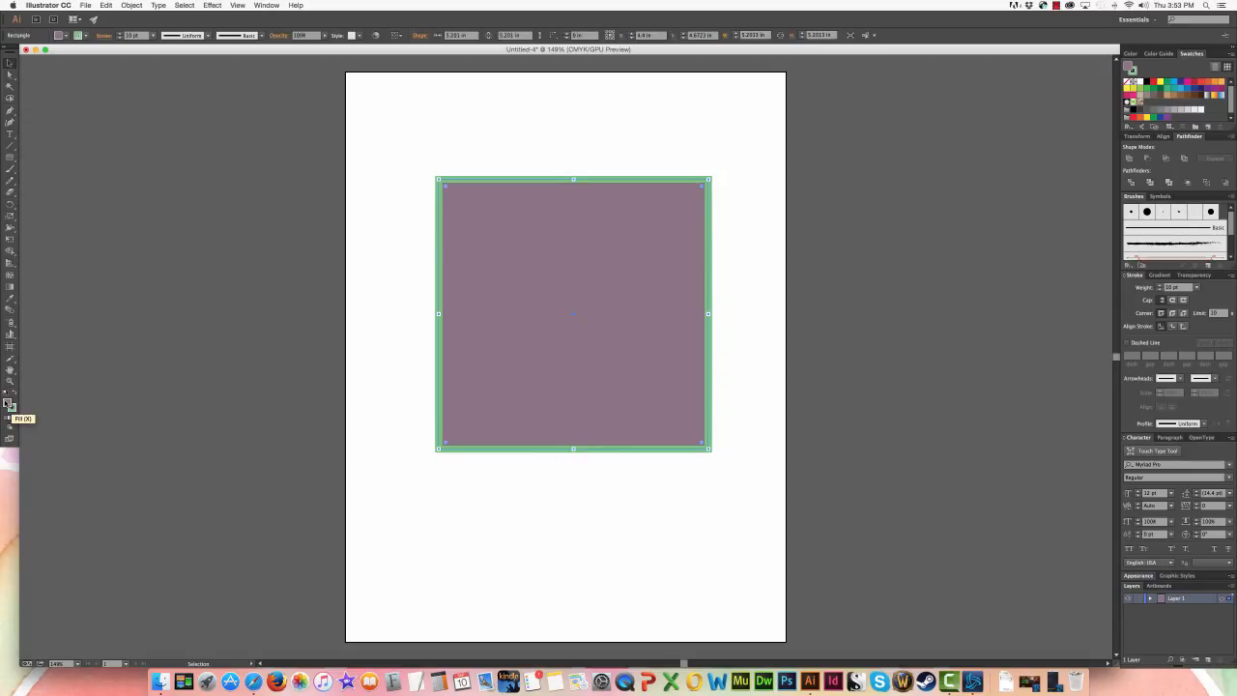
{"action": "left_click", "coordinate": [6, 416]}
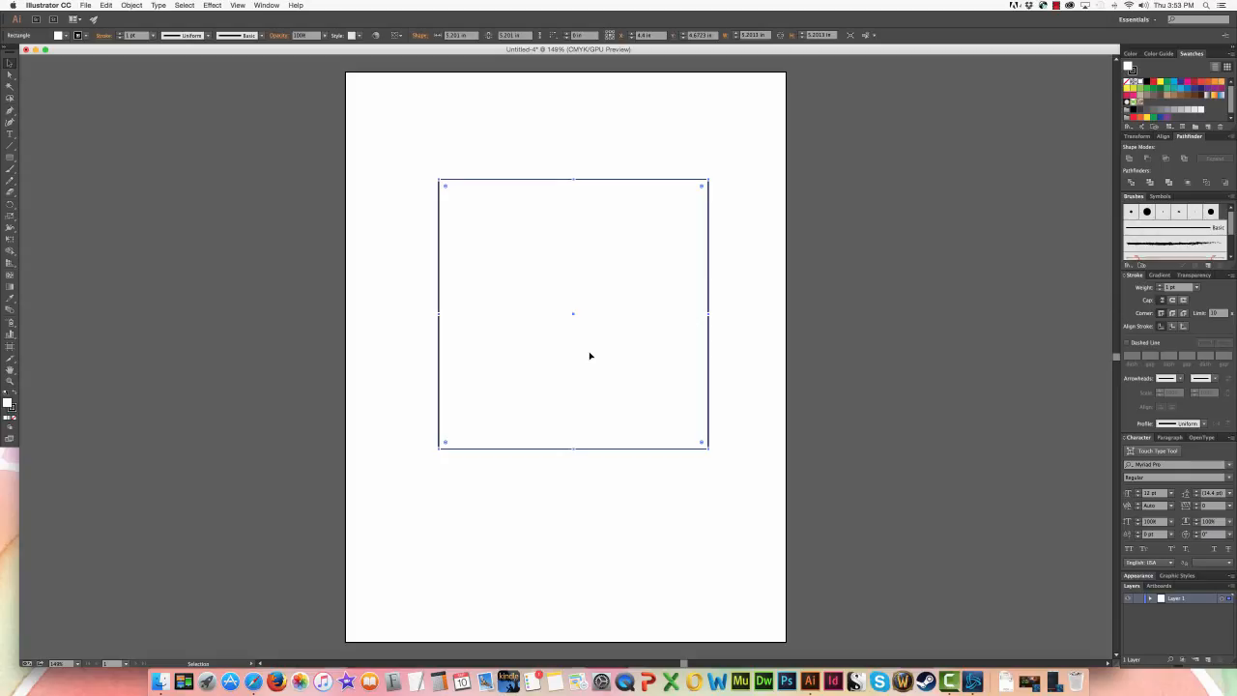
{"action": "left_click_drag", "start_coordinate": [497, 270], "coordinate": [428, 339], "text": "alt"}
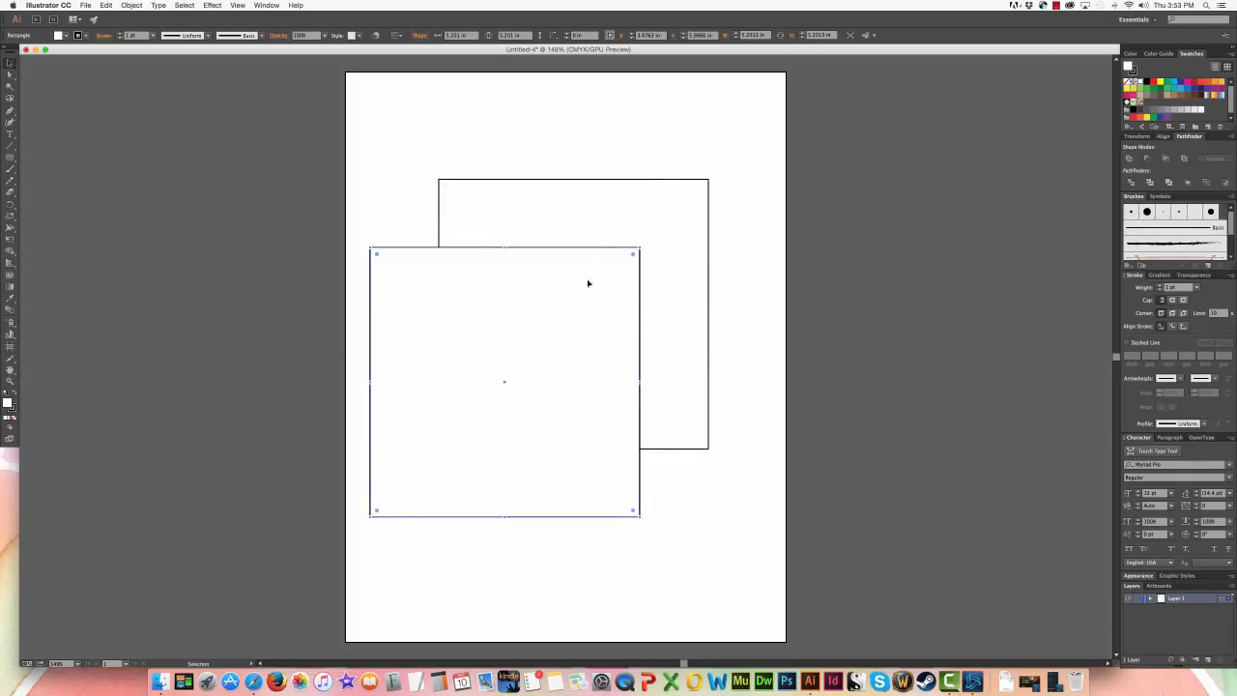
- Fill the back square with a green swatch and the front square with a yellow swatch
{"action": "left_click", "coordinate": [614, 205]}
{"action": "left_click", "coordinate": [1169, 84]}
{"action": "left_click", "coordinate": [550, 367]}
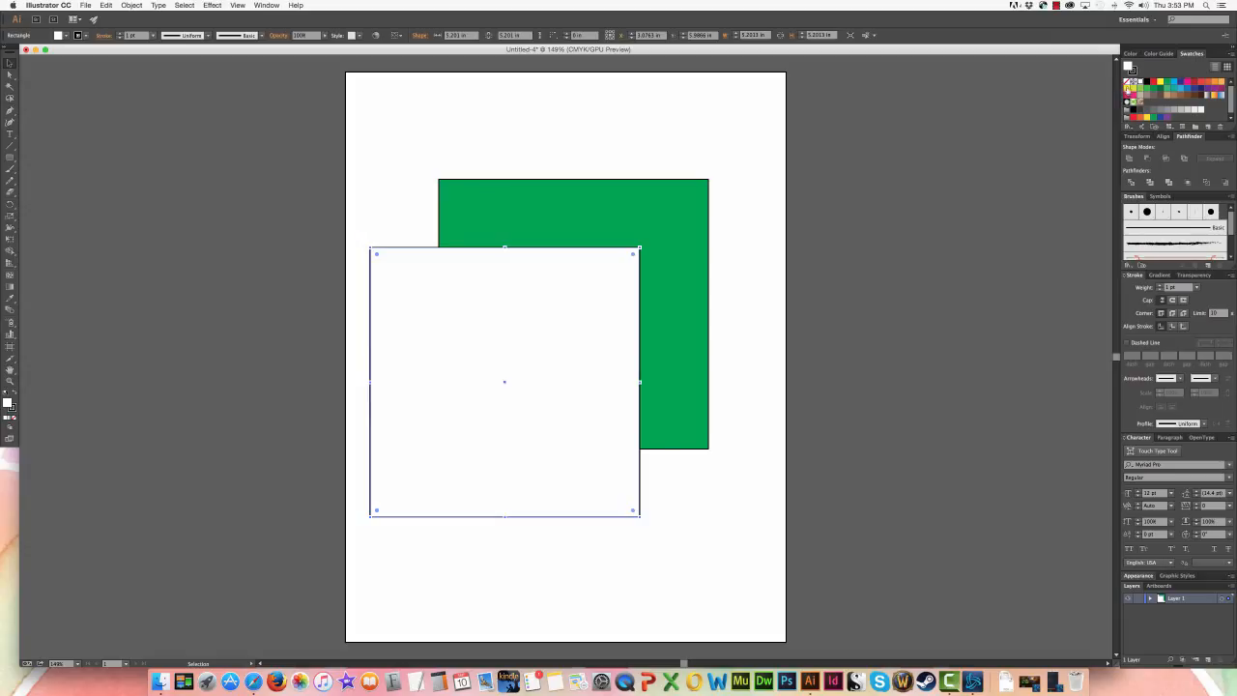
{"action": "left_click", "coordinate": [1128, 90]}
{"action": "left_click", "coordinate": [744, 270]}
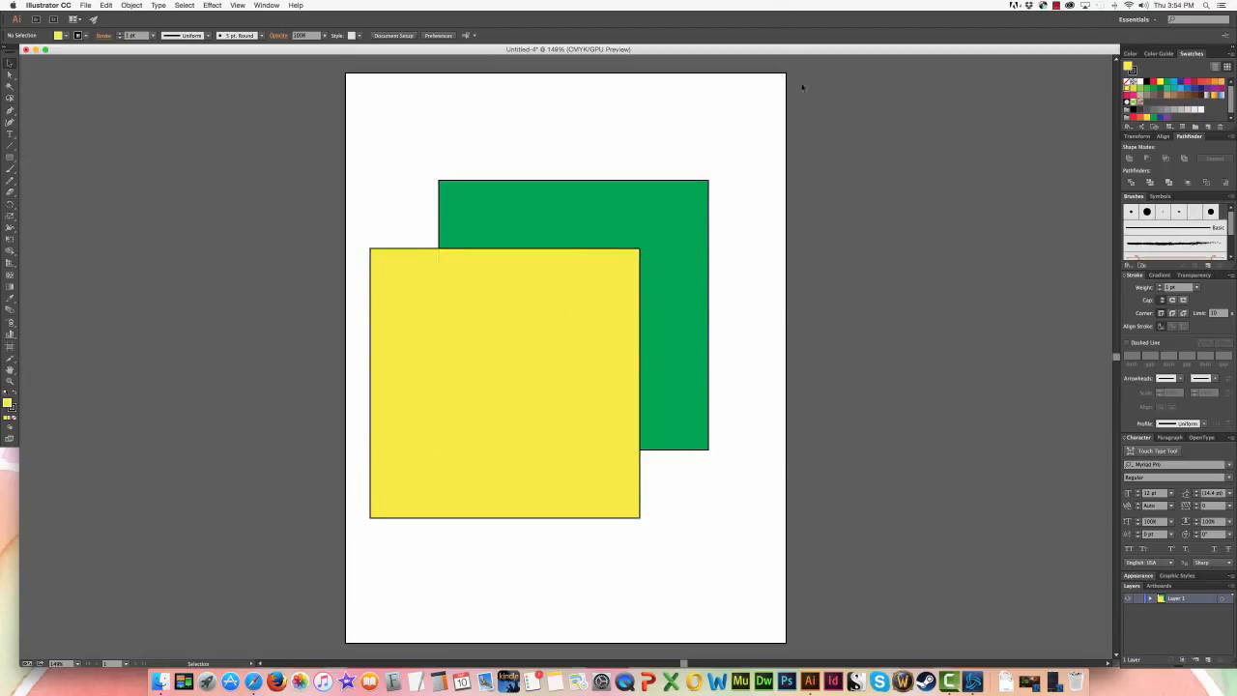
- Set the front square's fill to None and reapply the yellow swatch
{"action": "left_click", "coordinate": [445, 433]}
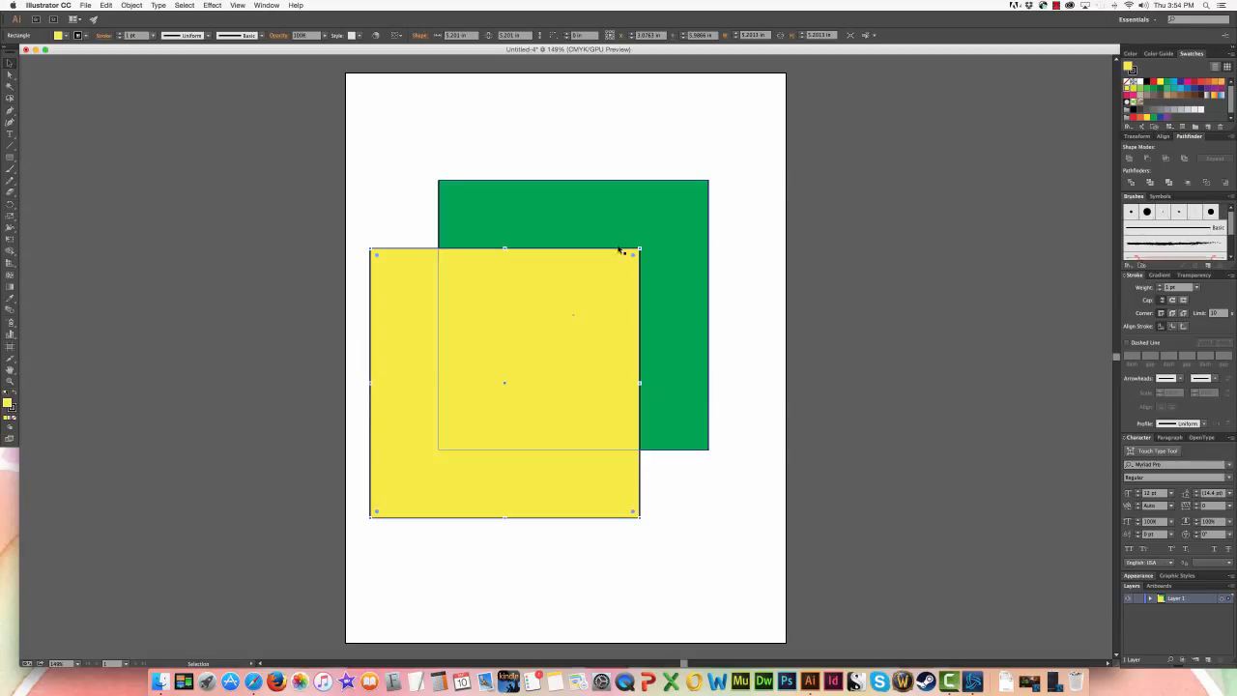
{"action": "left_click", "coordinate": [1128, 84]}
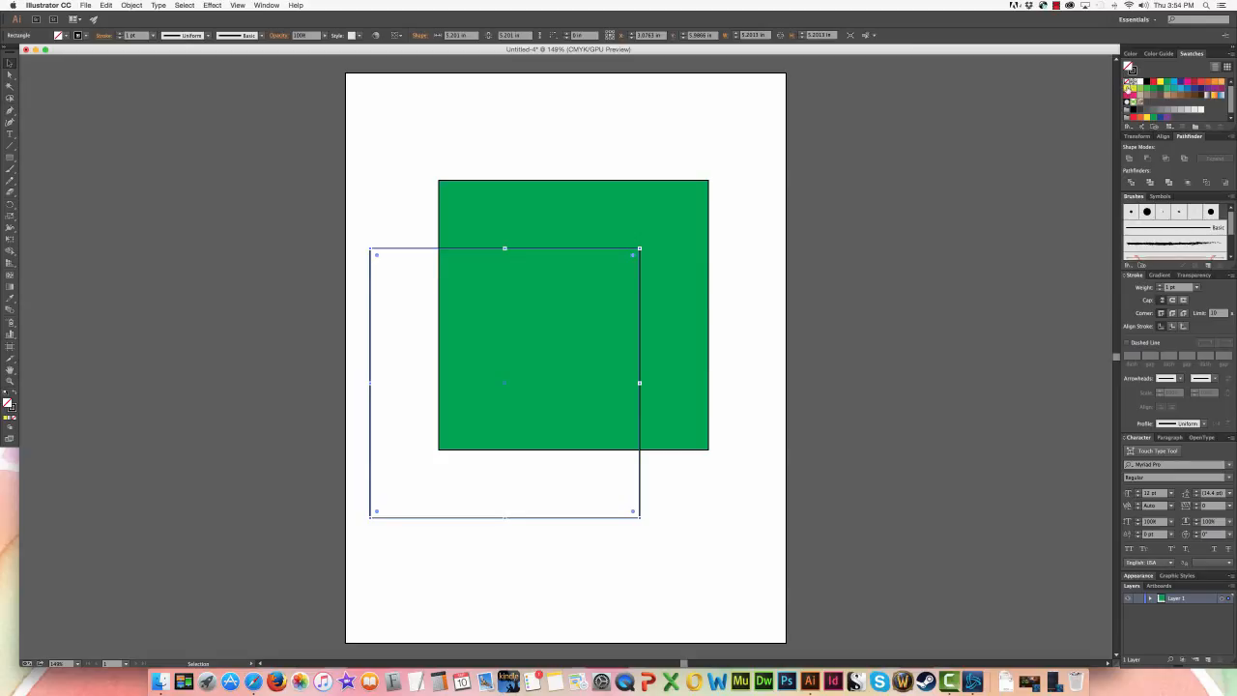
{"action": "left_click", "coordinate": [1128, 89]}
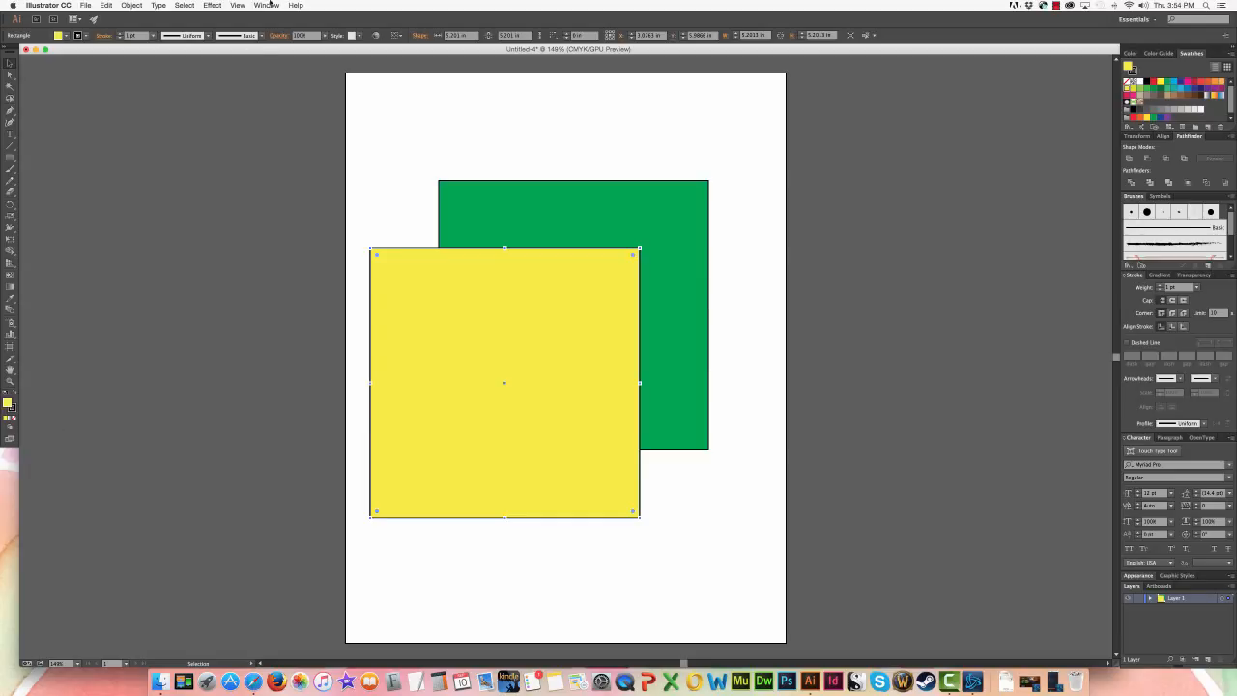
- Try the rough charcoal and arrow brushes on the yellow square's stroke and return it to the Basic brush
{"action": "left_click", "coordinate": [262, 35]}
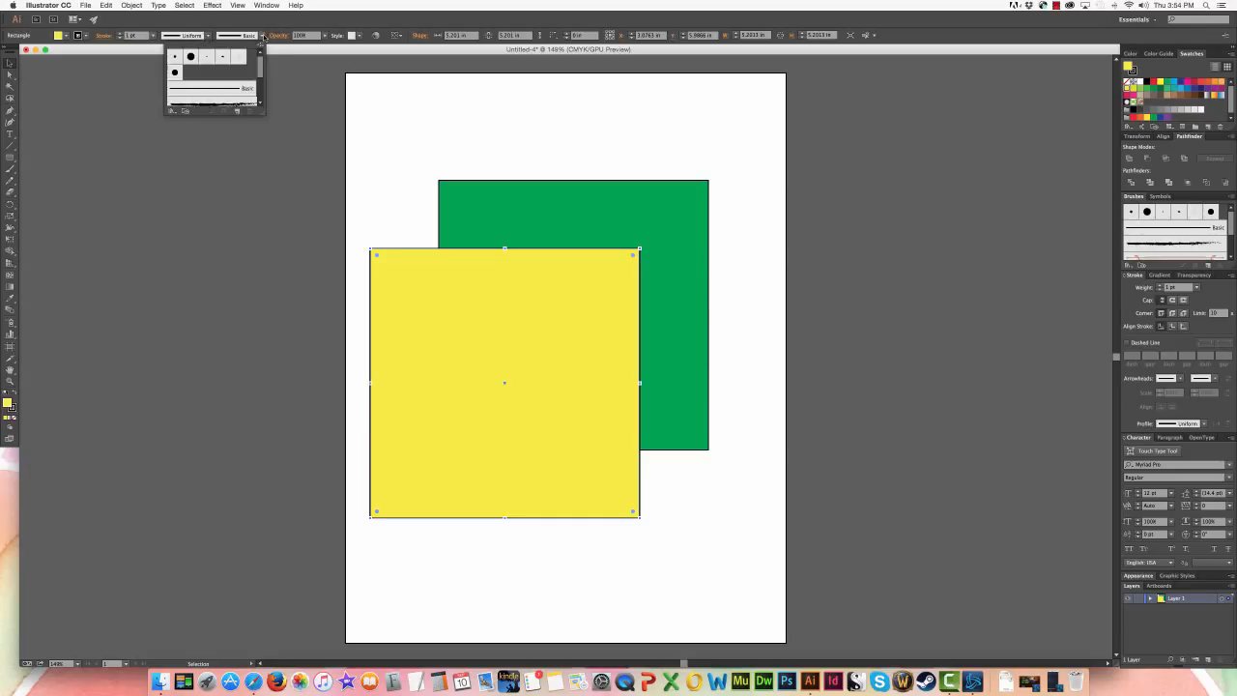
{"action": "left_click", "coordinate": [224, 104]}
{"action": "scroll", "coordinate": [232, 87], "scroll_direction": "down", "scroll_amount": 3}
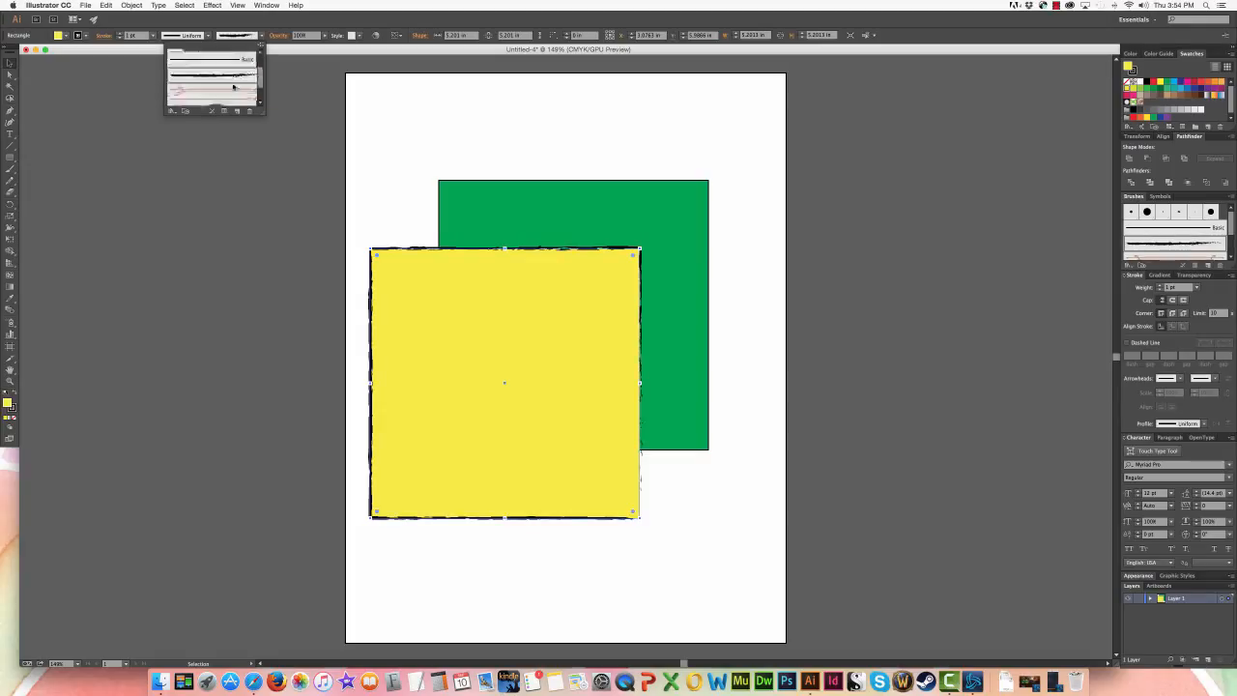
{"action": "left_click", "coordinate": [224, 66]}
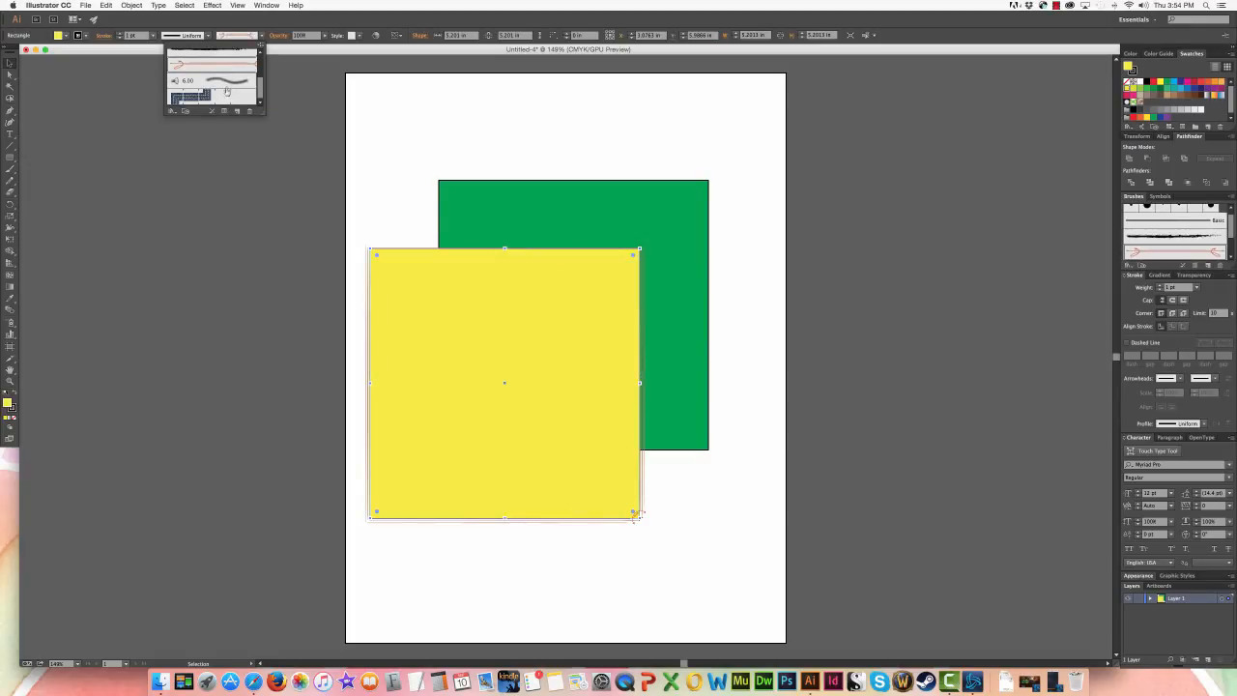
{"action": "left_click", "coordinate": [225, 81]}
{"action": "scroll", "coordinate": [233, 84], "scroll_direction": "up", "scroll_amount": 3}
{"action": "left_click", "coordinate": [233, 74]}
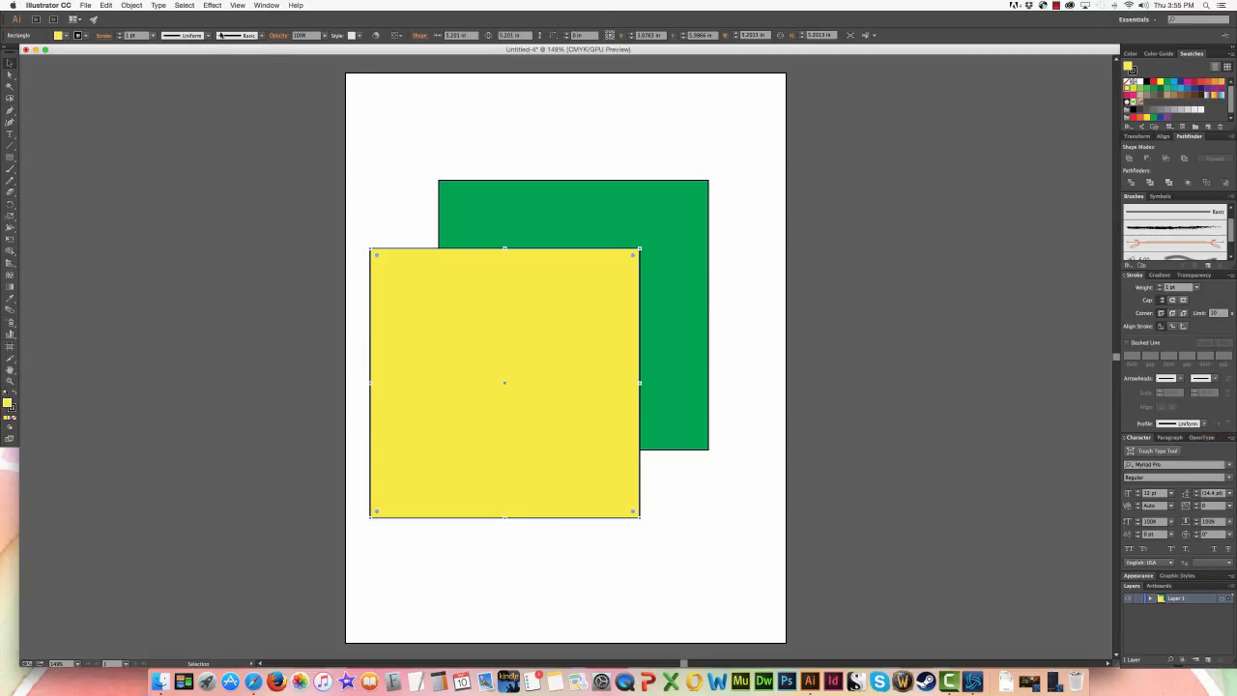
- Apply Width Profile 2 to the yellow square's stroke and set its weight to 10 pt
{"action": "left_click", "coordinate": [205, 36]}
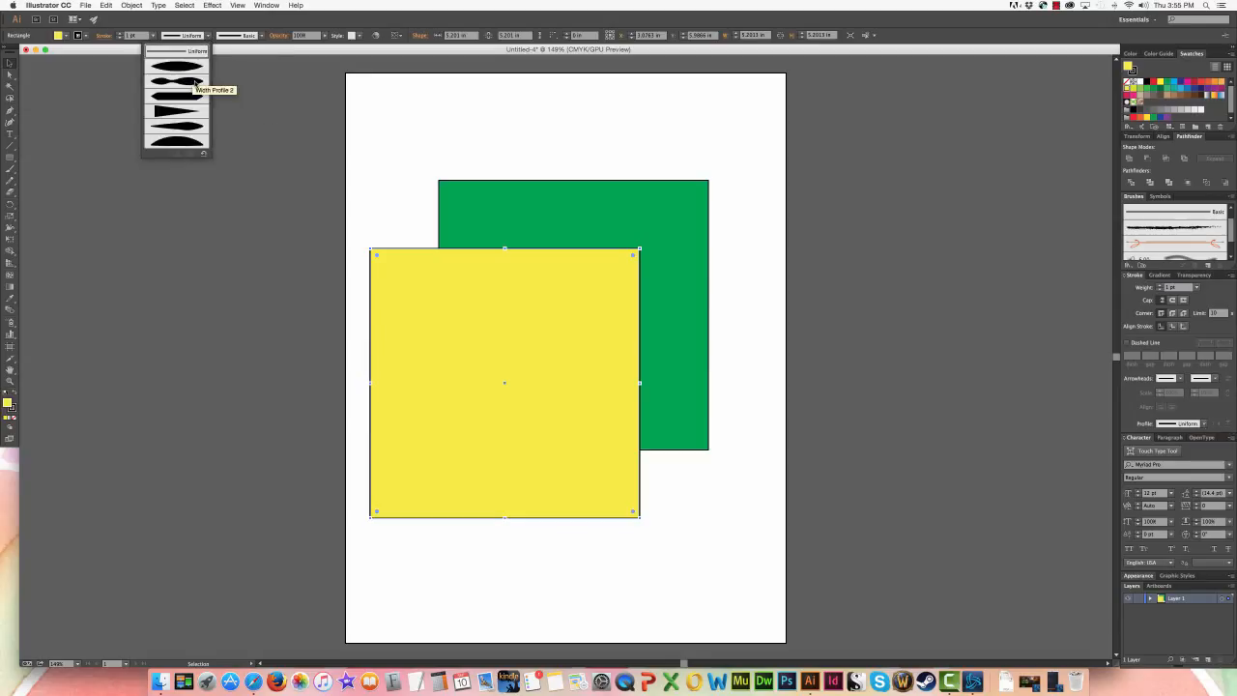
{"action": "left_click", "coordinate": [197, 84]}
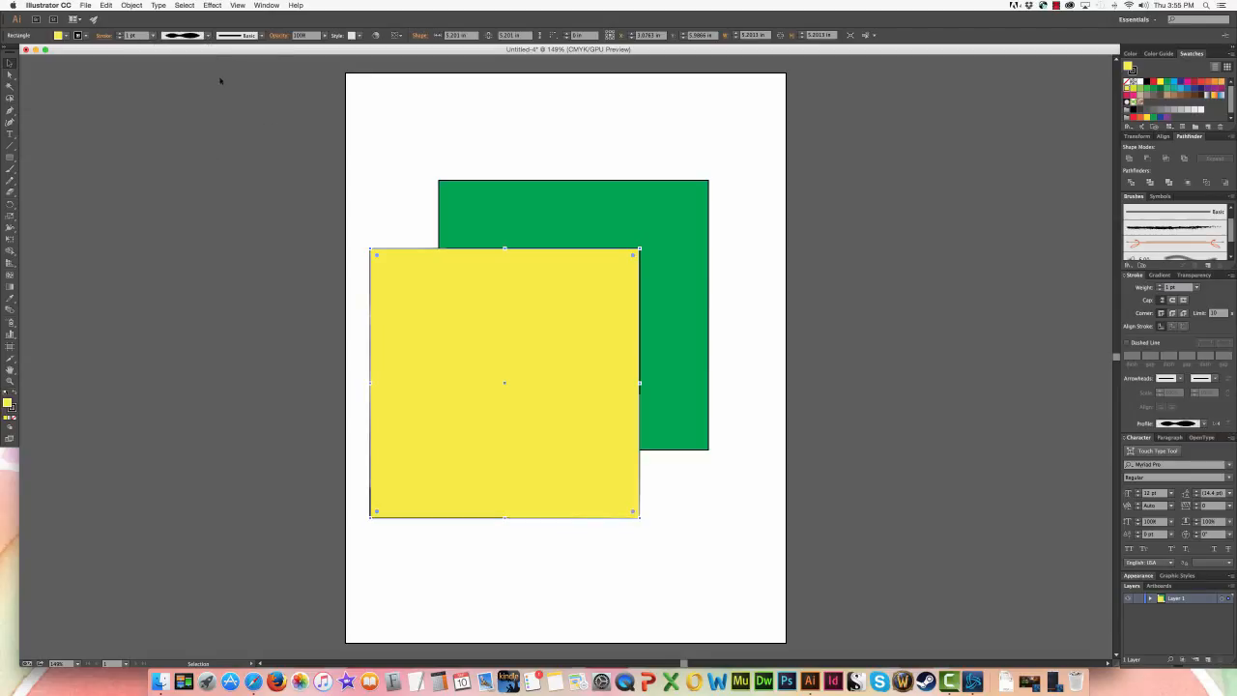
{"action": "left_click", "coordinate": [152, 36]}
{"action": "left_click", "coordinate": [166, 179]}
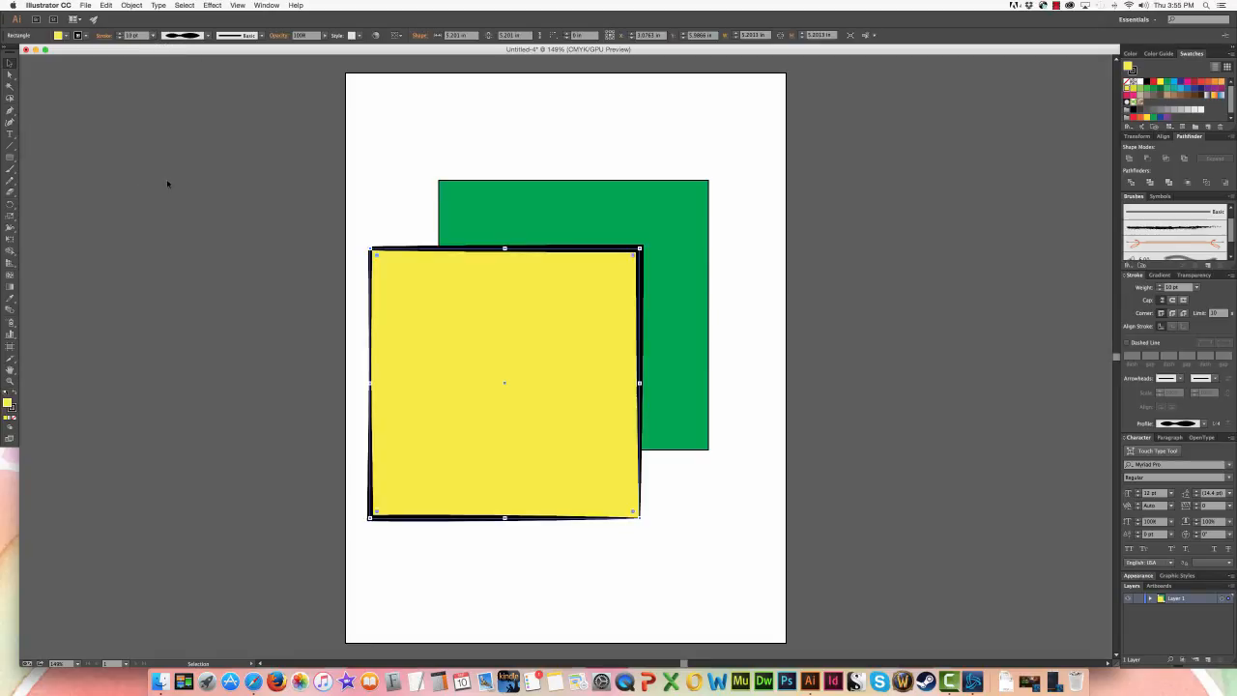
{"action": "left_click", "coordinate": [262, 191]}
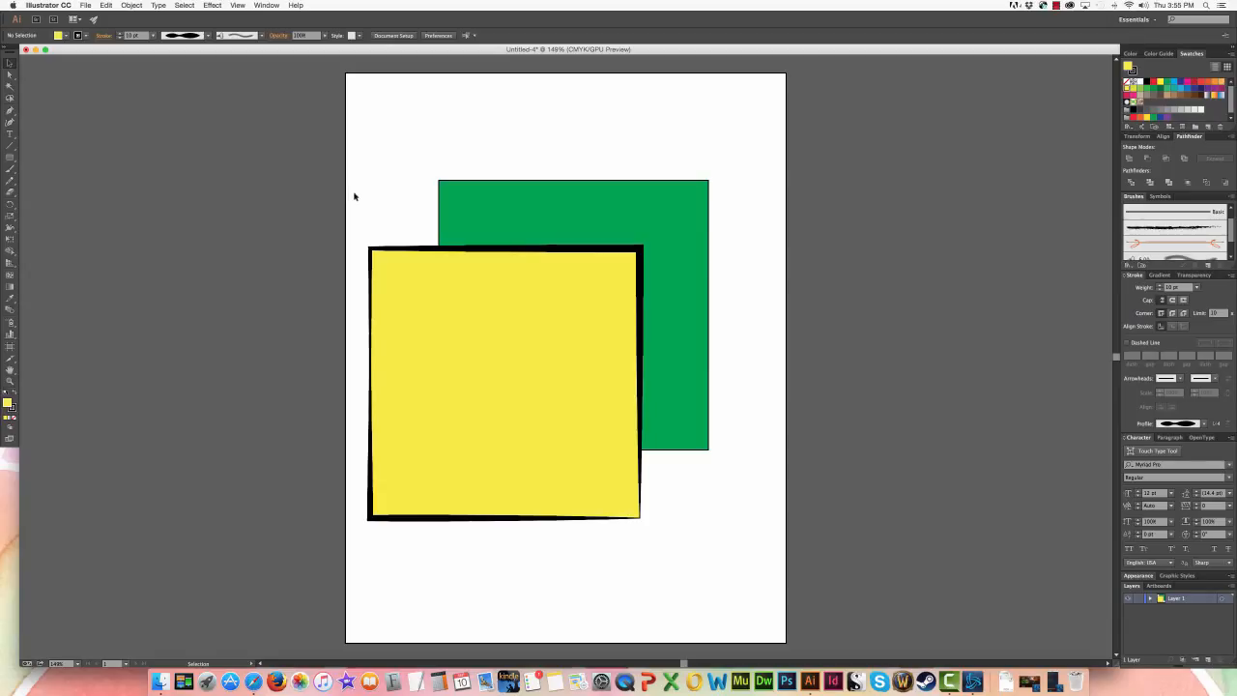
{"action": "scroll", "coordinate": [354, 196], "scroll_direction": "up", "scroll_amount": 10}
{"action": "scroll", "coordinate": [422, 216], "scroll_direction": "down", "scroll_amount": 2}
{"action": "key", "text": "super+0"}
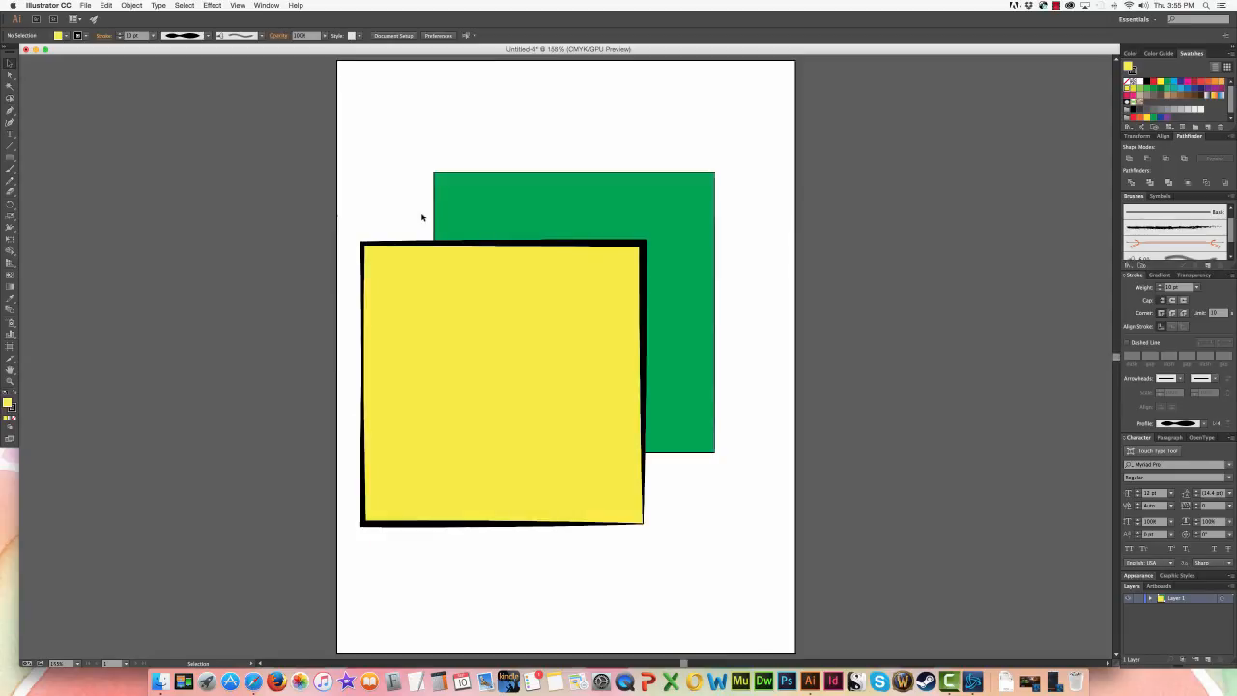